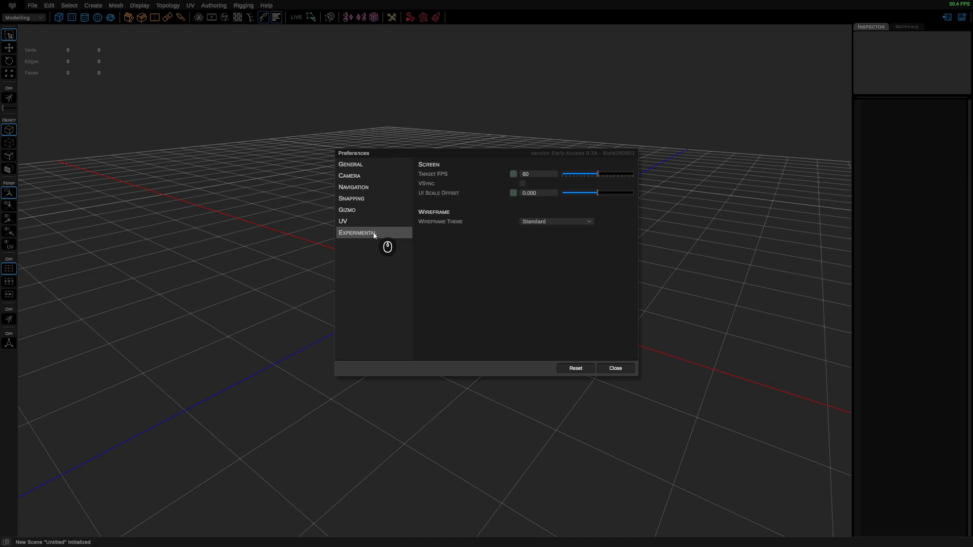
Step: Review the Gizmo, UV, Experimental and General pages of the preferences
click(357, 211)
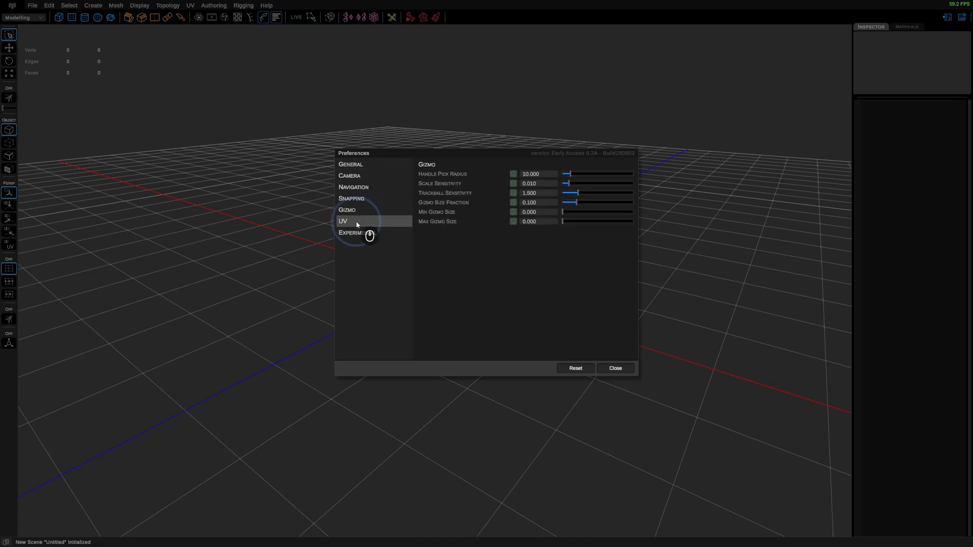
click(360, 221)
click(362, 231)
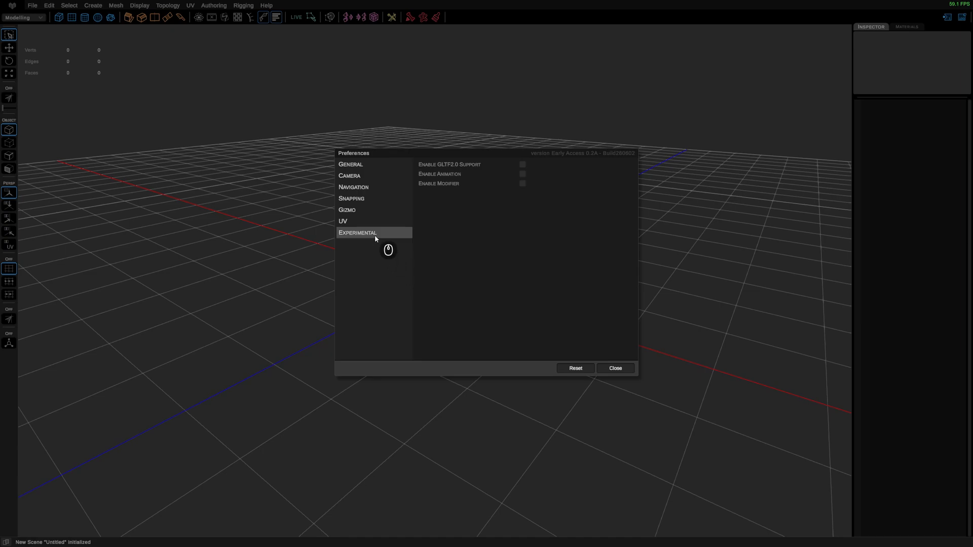
click(370, 165)
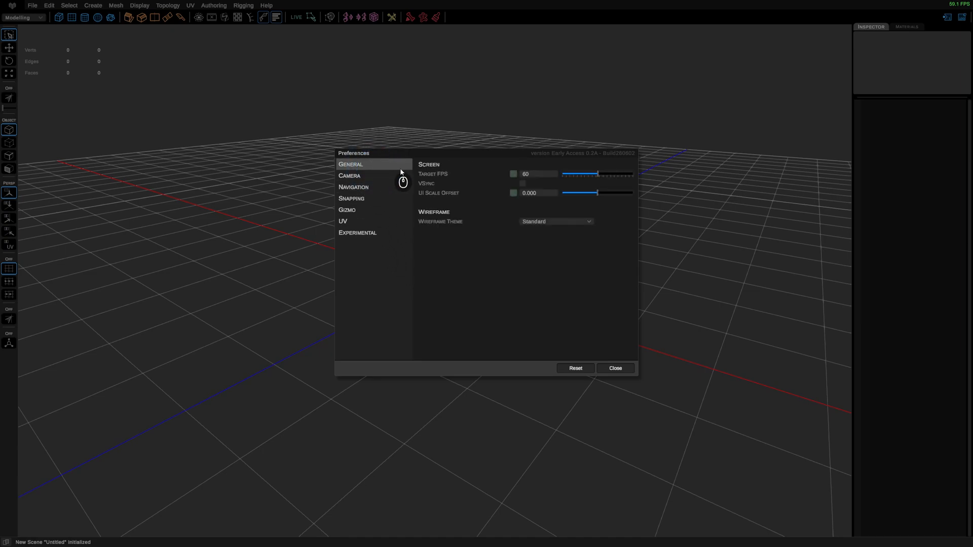
Step: Try a UI scale offset of about -0.028 and reset it to its default
click(596, 194)
mouse_move(596, 195)
mouse_down()
mouse_move(582, 199)
mouse_move(599, 199)
mouse_move(592, 204)
mouse_up()
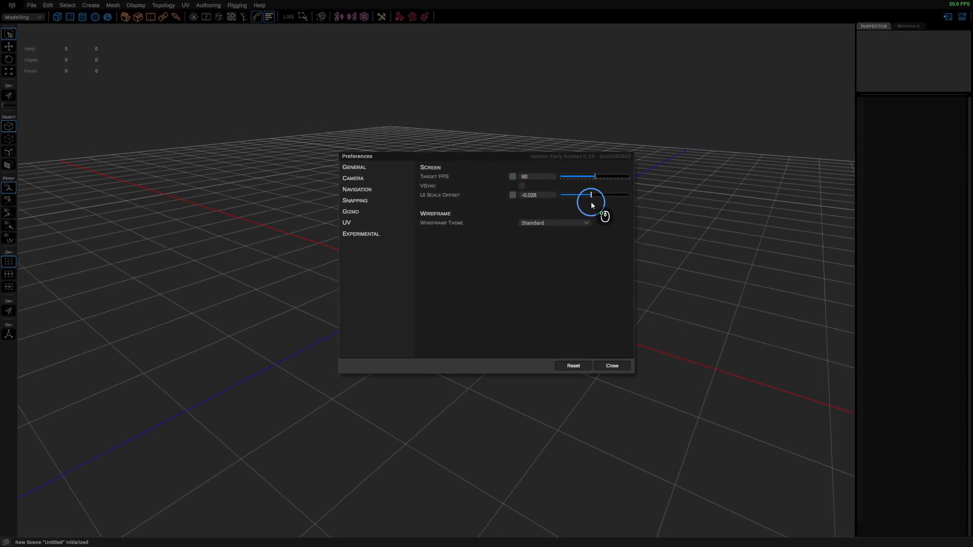
click(513, 195)
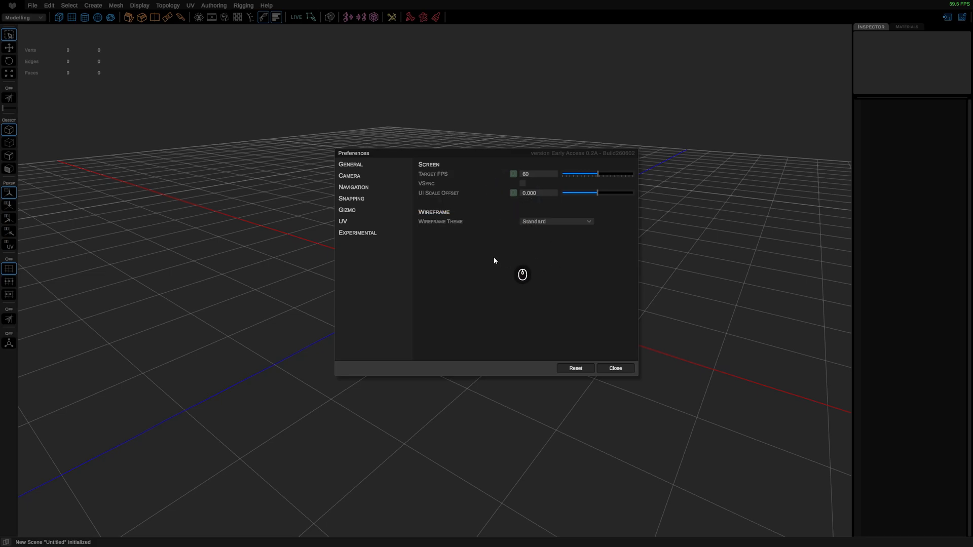
Step: Examine the available wireframe themes and close the preferences
click(561, 223)
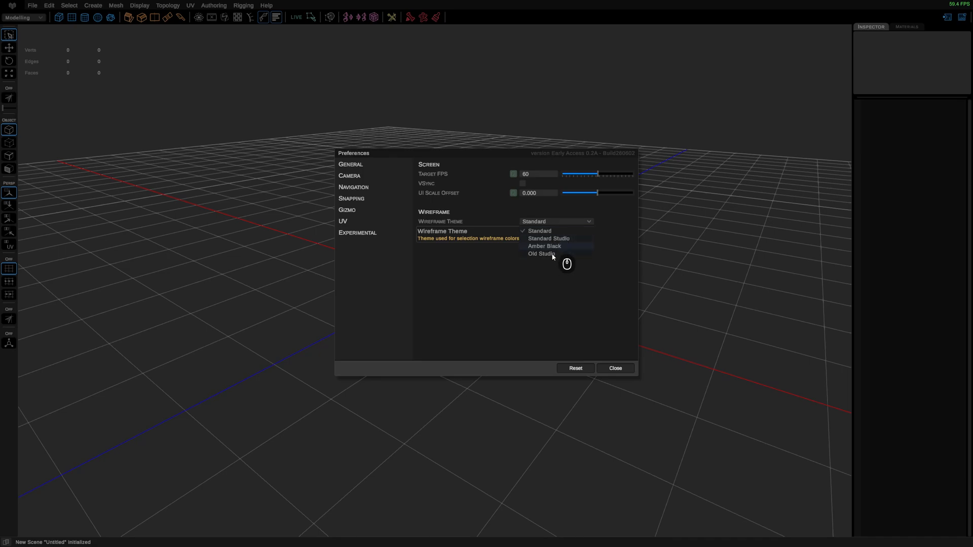
click(616, 369)
click(617, 368)
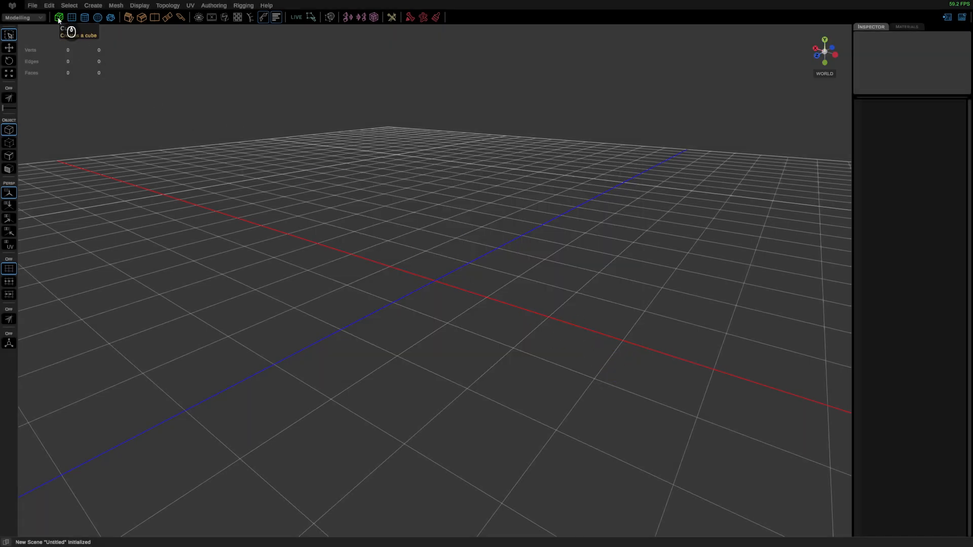
Step: Create a cube of size 1 × 1 × 1 at the scene origin
click(59, 19)
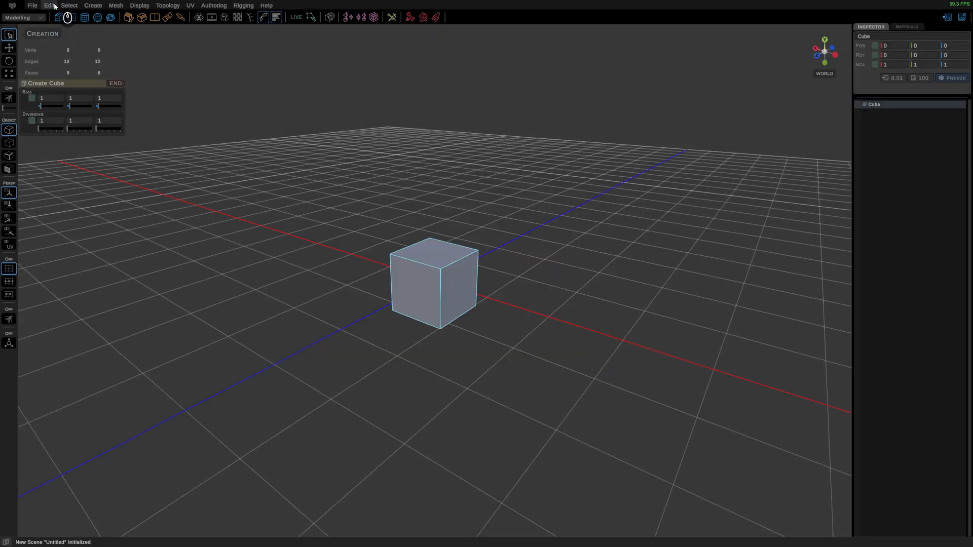
click(49, 6)
click(591, 328)
click(587, 326)
click(460, 285)
alt+drag(466, 287, 384, 248)
Step: Set the wireframe theme to Amber Black in the preferences and close them
click(50, 5)
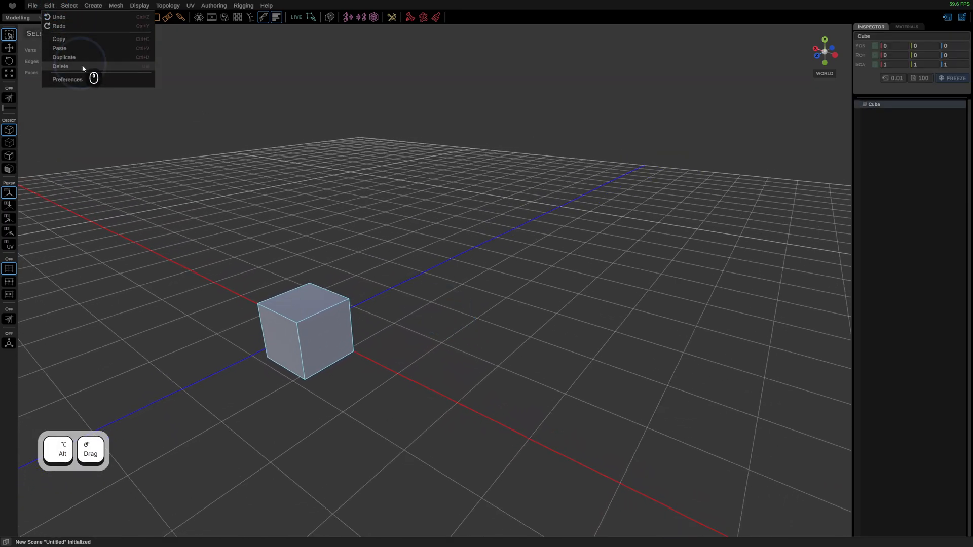
click(92, 86)
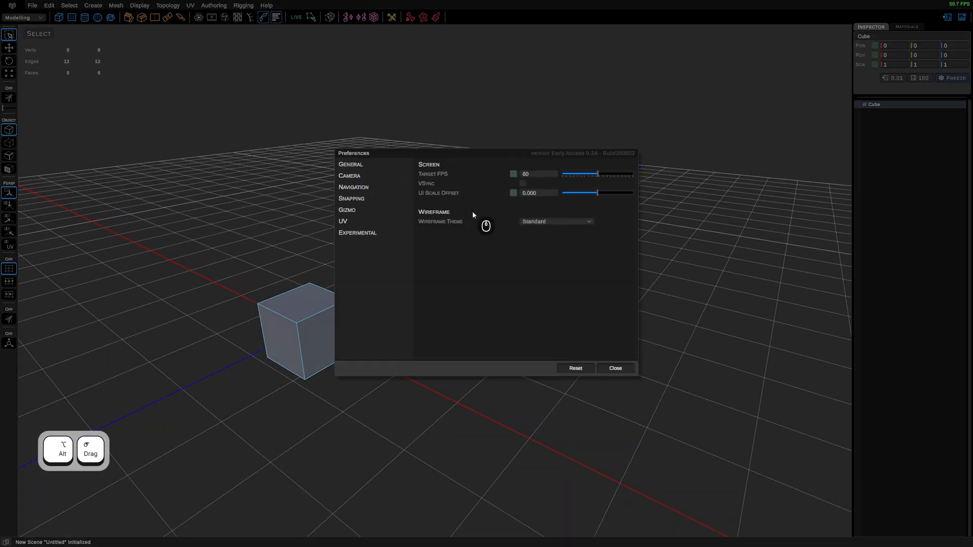
click(550, 221)
click(553, 247)
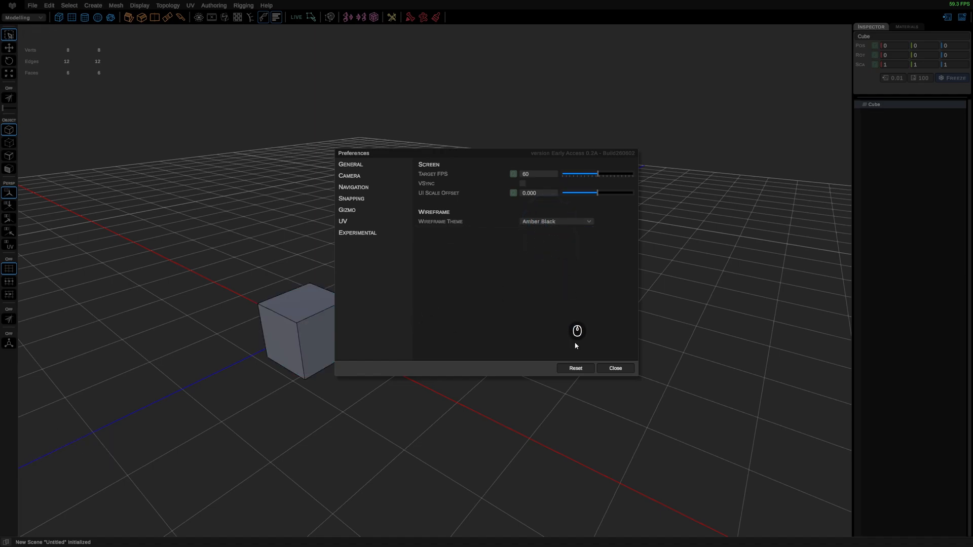
click(613, 368)
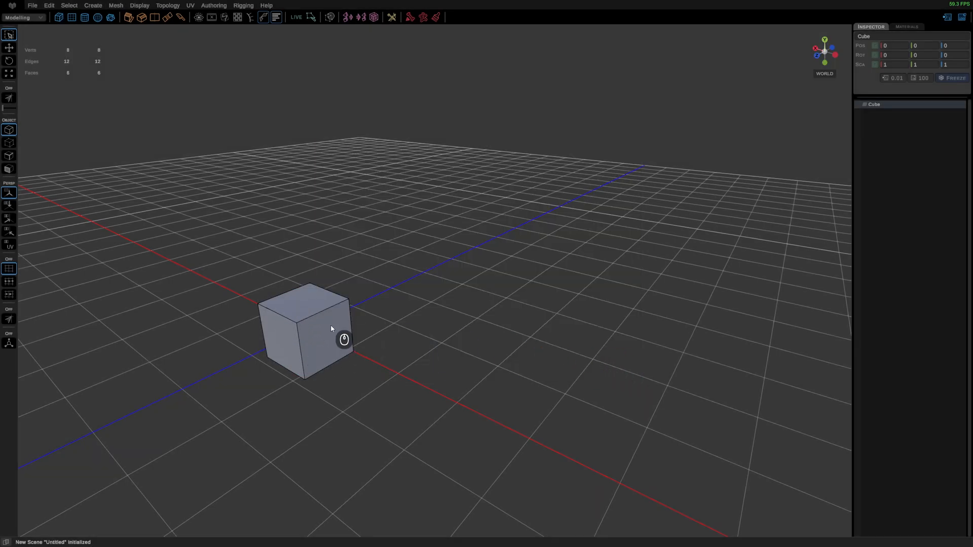
Step: Select the cube's three visible faces in face mode to preview the theme's highlight, and return to object mode
right_drag(337, 309, 387, 351)
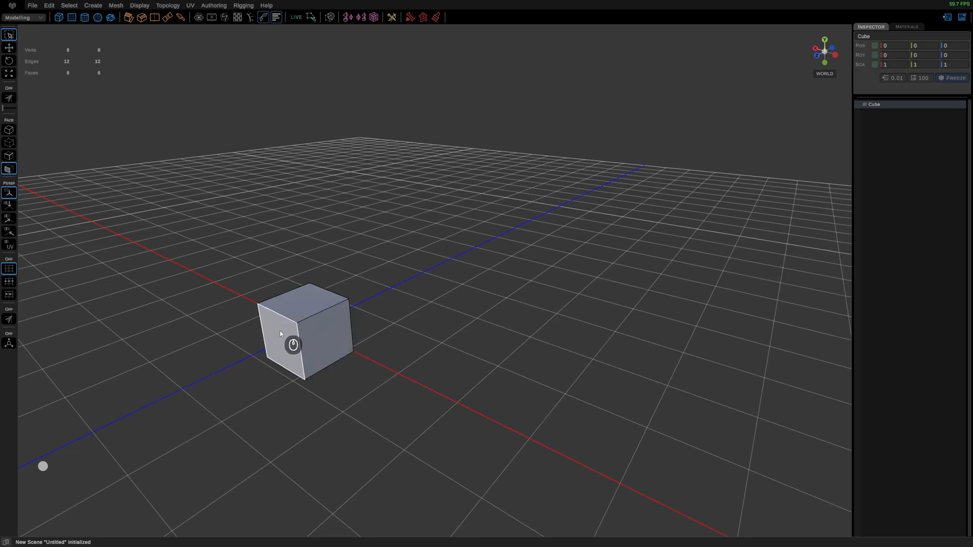
click(333, 360)
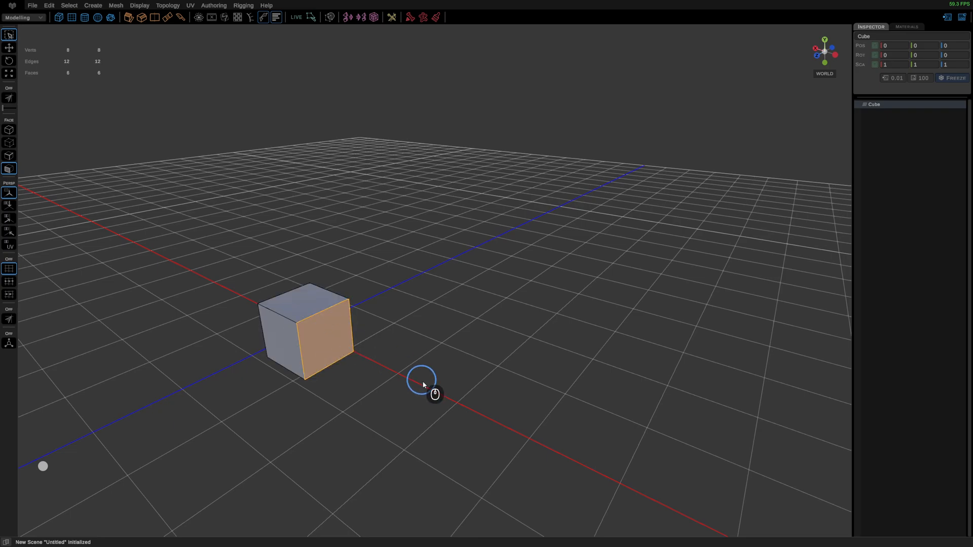
shift+click(282, 354)
shift+click(302, 302)
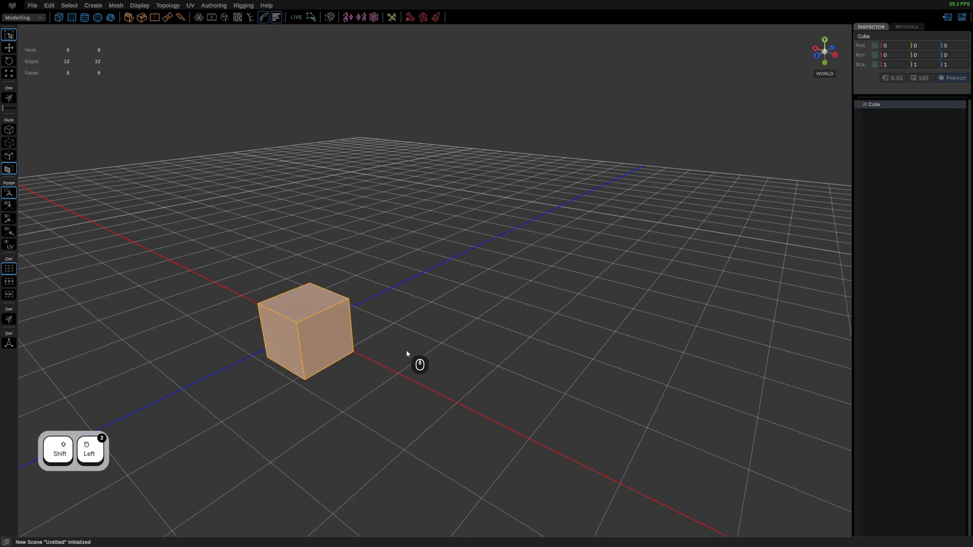
right_drag(311, 332, 364, 298)
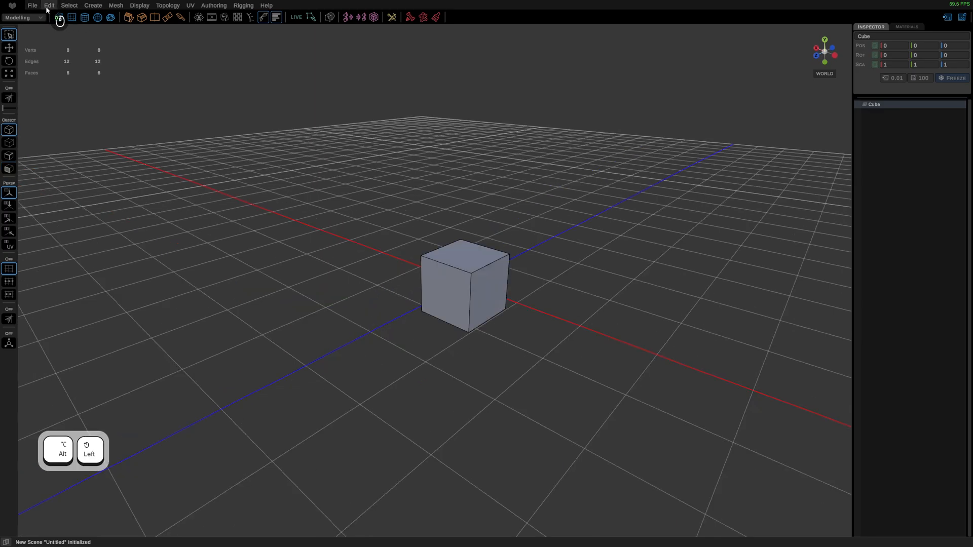
click(46, 9)
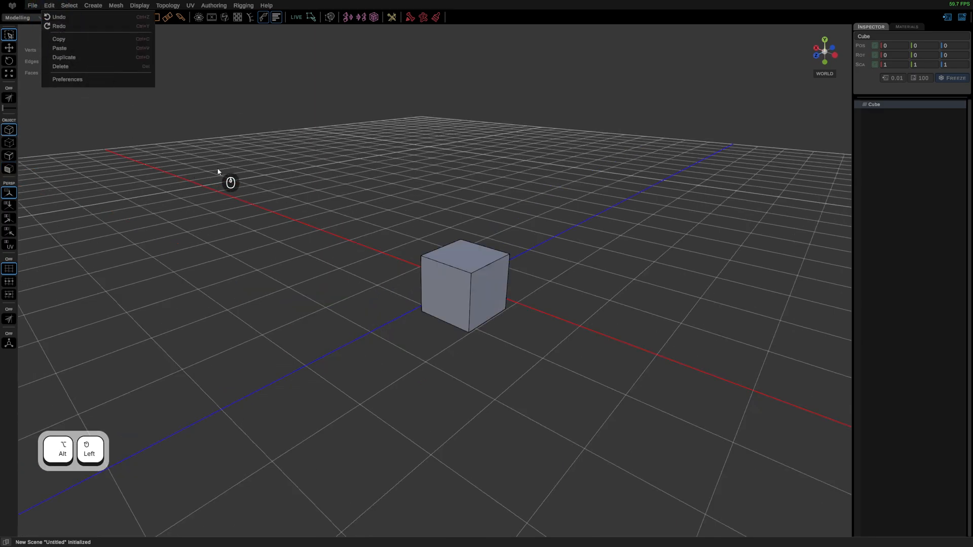
mouse_move(69, 4)
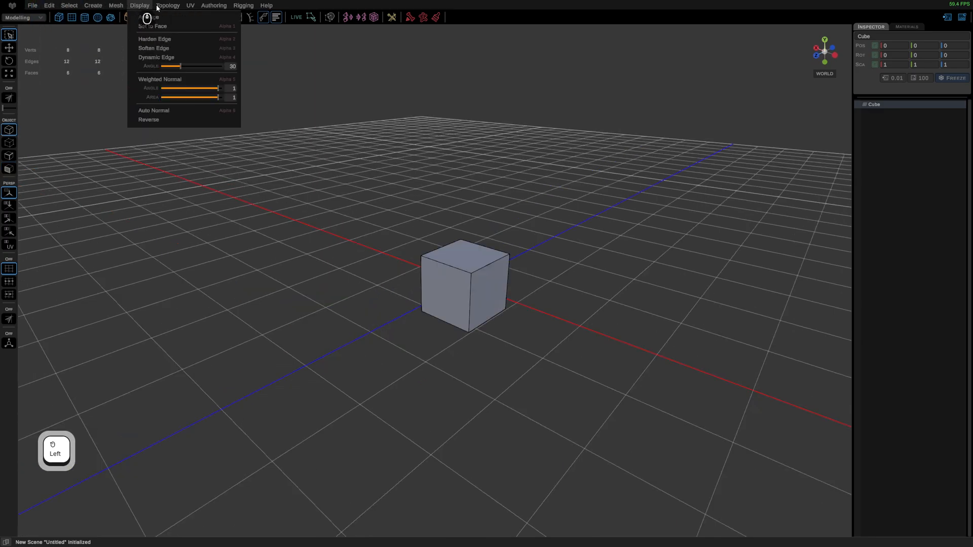
mouse_move(100, 7)
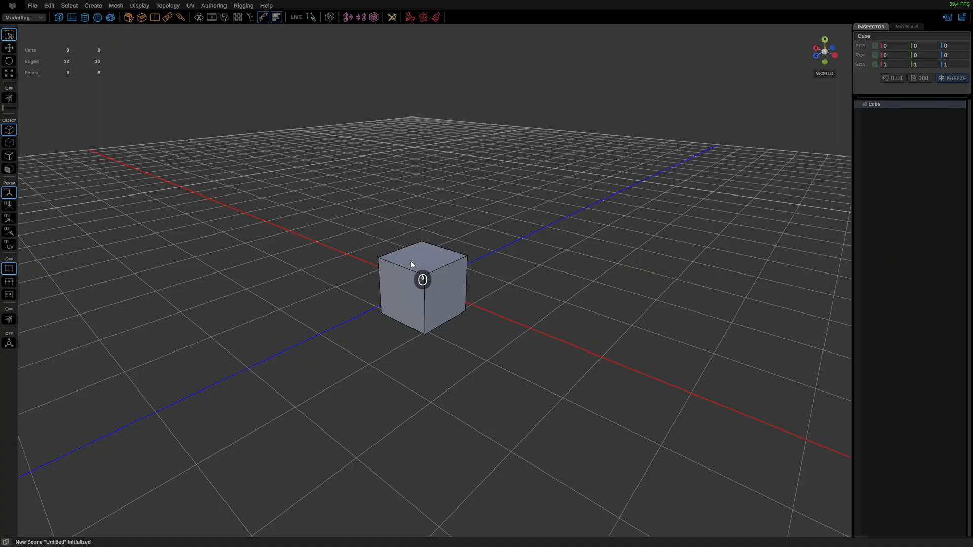
Step: Select the cube's top face in face mode and extrude it upward about 0.71
right_drag(412, 266, 458, 281)
click(420, 257)
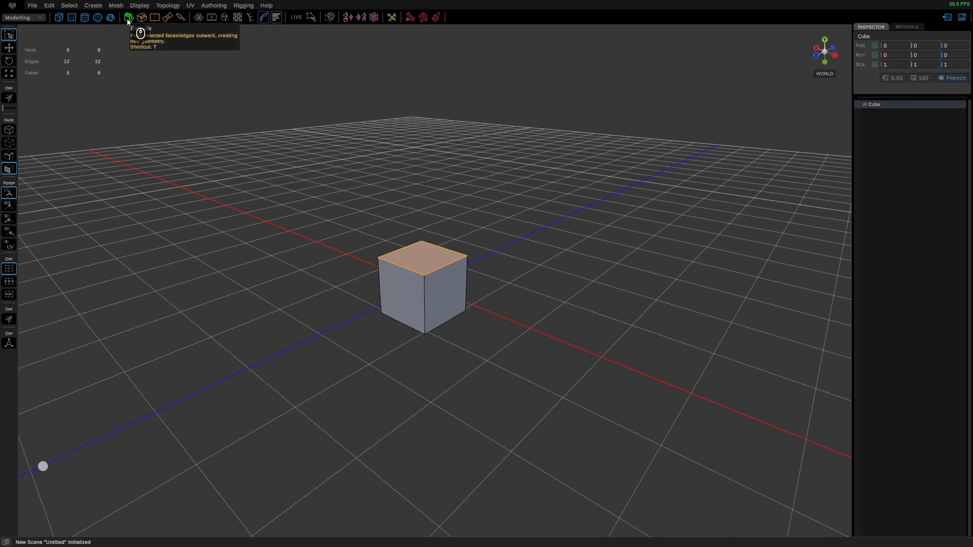
key(t)
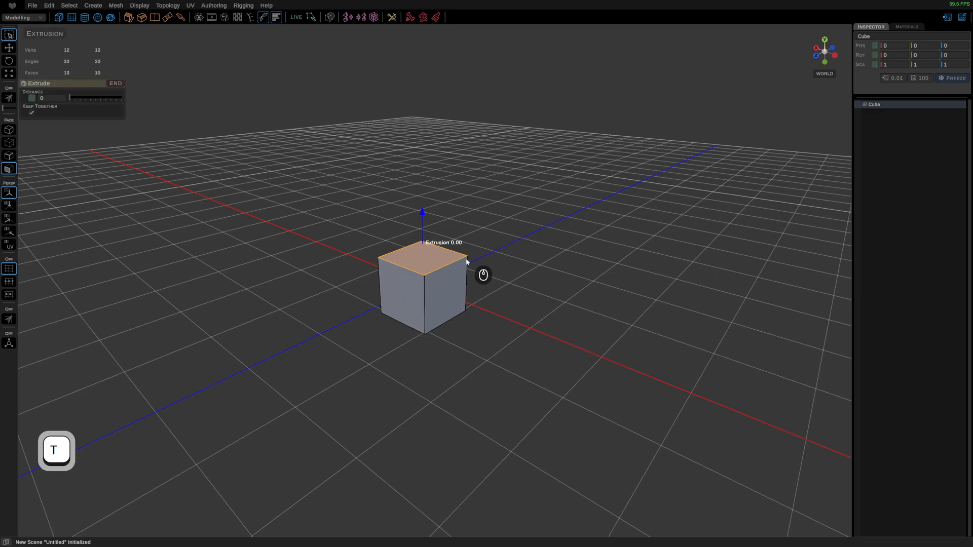
drag(421, 211, 421, 169)
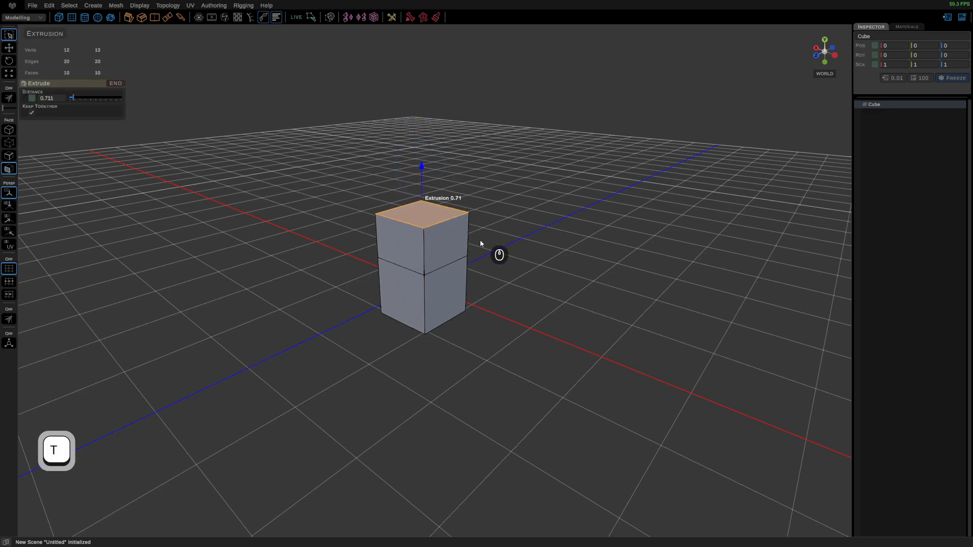
Step: Select the four visible side faces of the extruded block and extrude them together outward about 0.92
right_drag(430, 237, 498, 198)
right_drag(396, 240, 460, 277)
click(397, 247)
shift+click(404, 290)
shift+click(451, 291)
shift+click(447, 257)
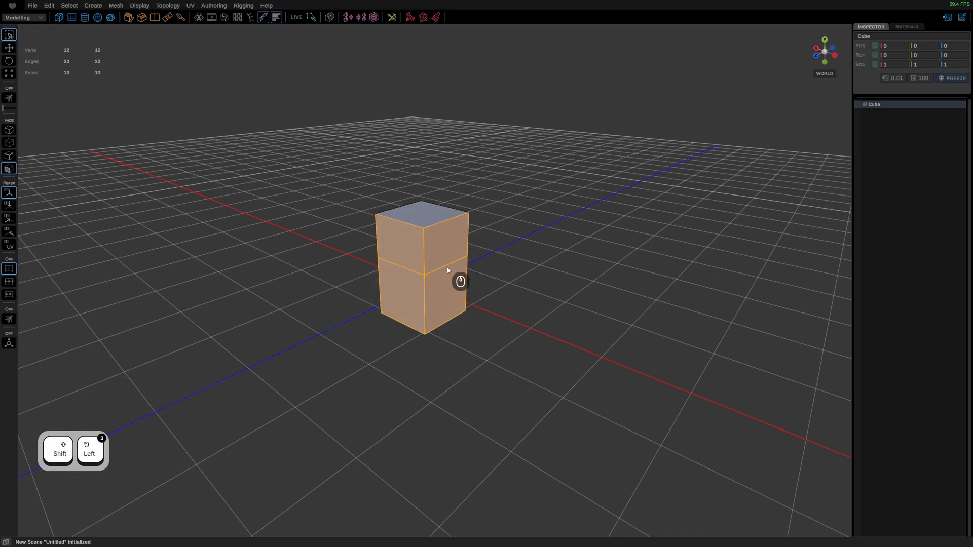
key(t)
mouse_move(306, 290)
mouse_down()
mouse_move(298, 292)
mouse_move(329, 291)
mouse_move(315, 291)
mouse_up()
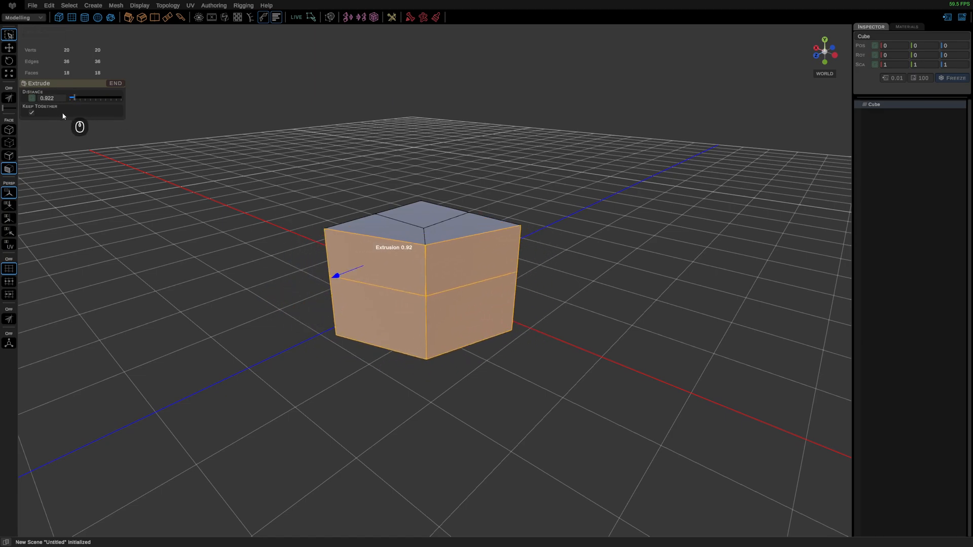
Step: Compare the side-face extrusion with Keep Together off and on, leaving the option enabled
click(32, 113)
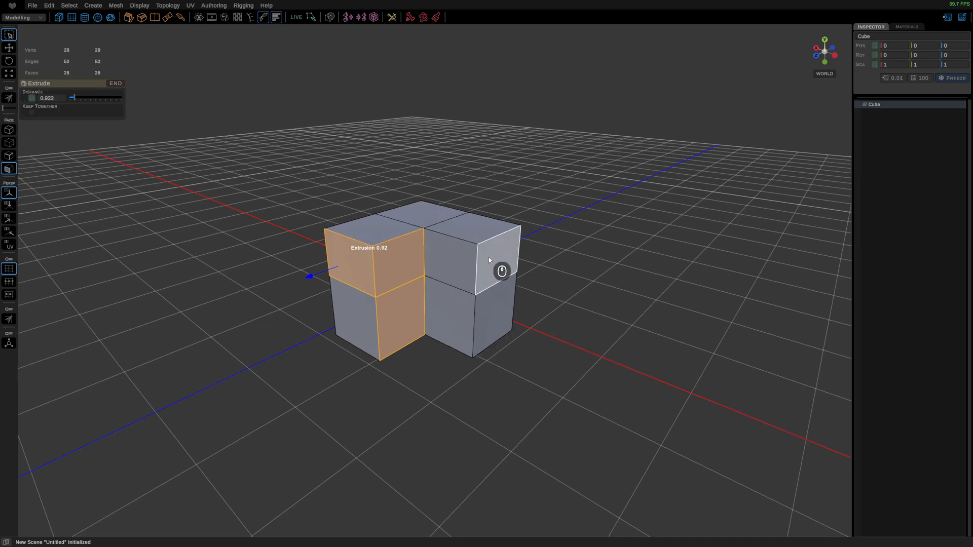
click(32, 113)
click(32, 113)
click(32, 115)
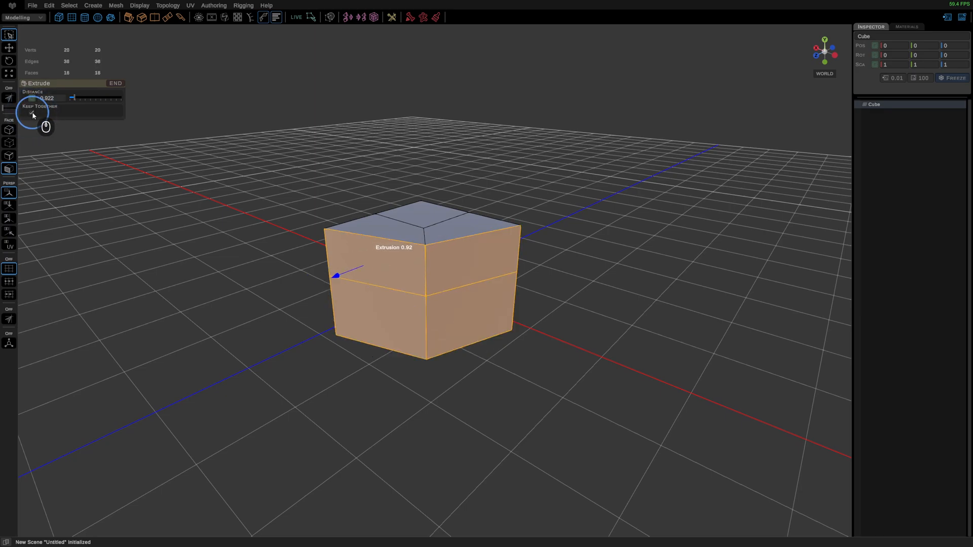
click(32, 114)
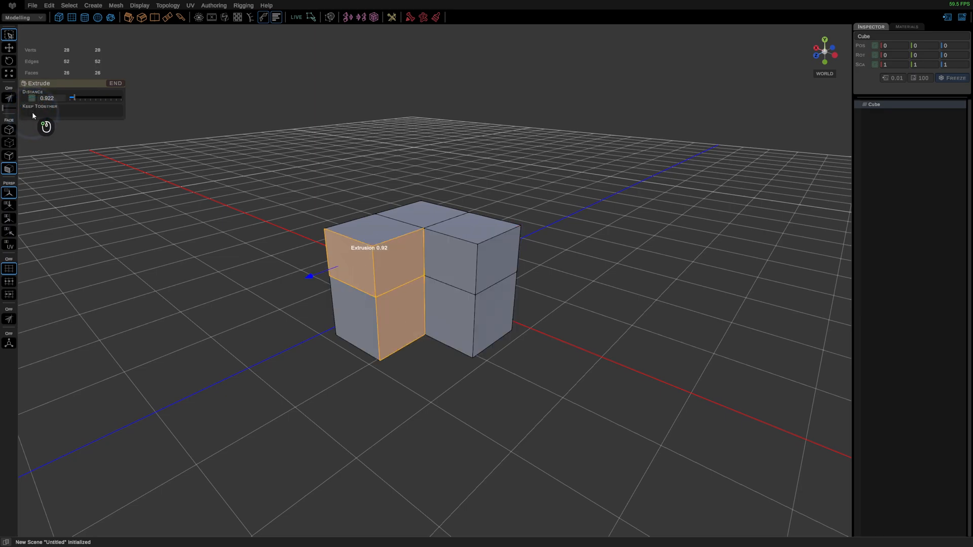
click(32, 113)
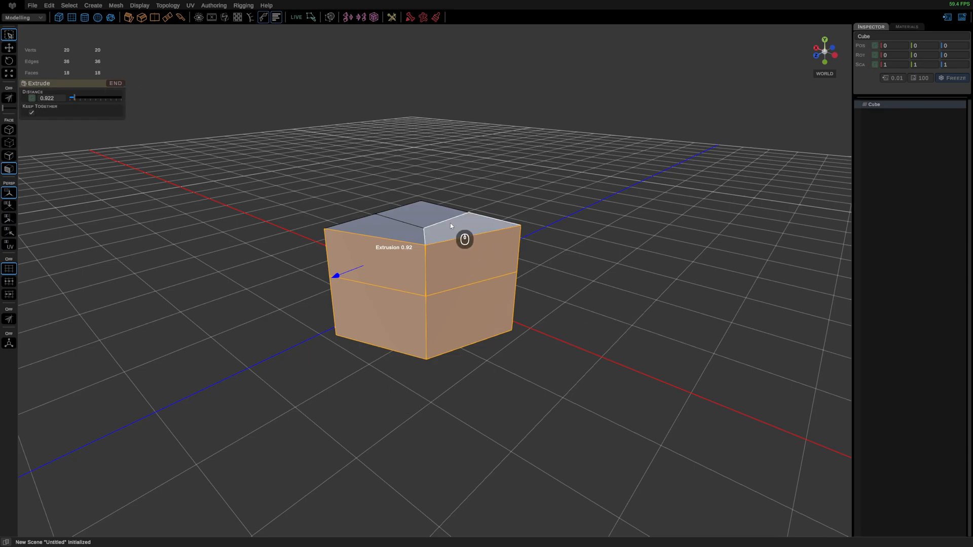
click(475, 232)
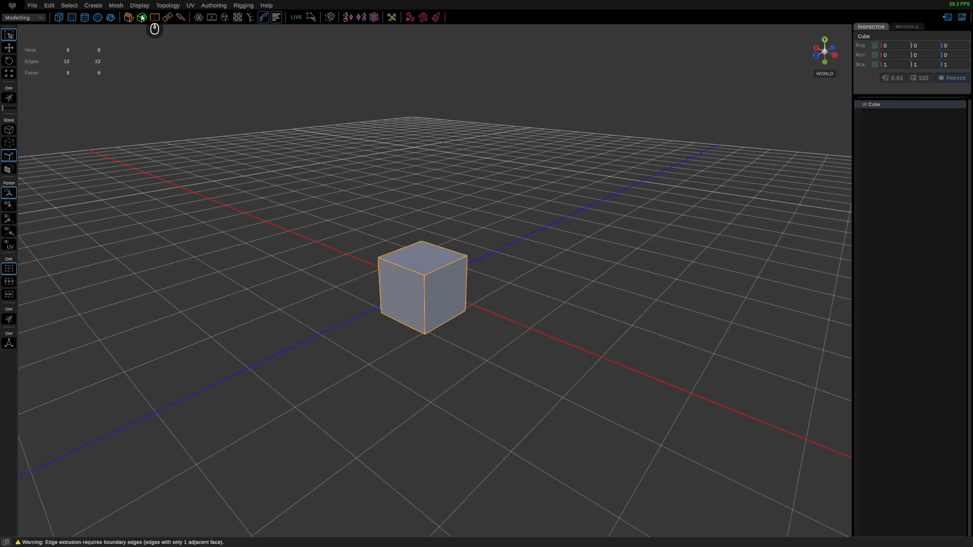
right_click(448, 279)
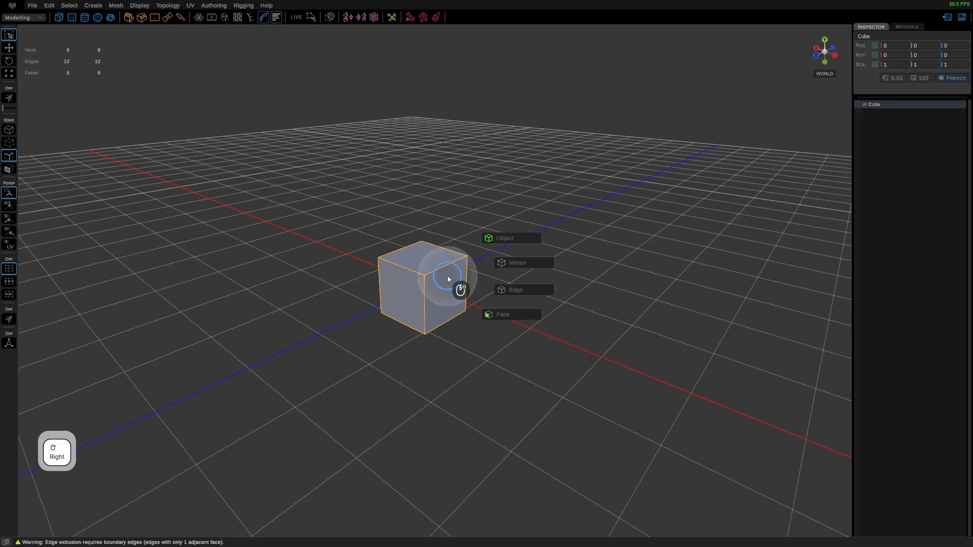
key(ctrl)
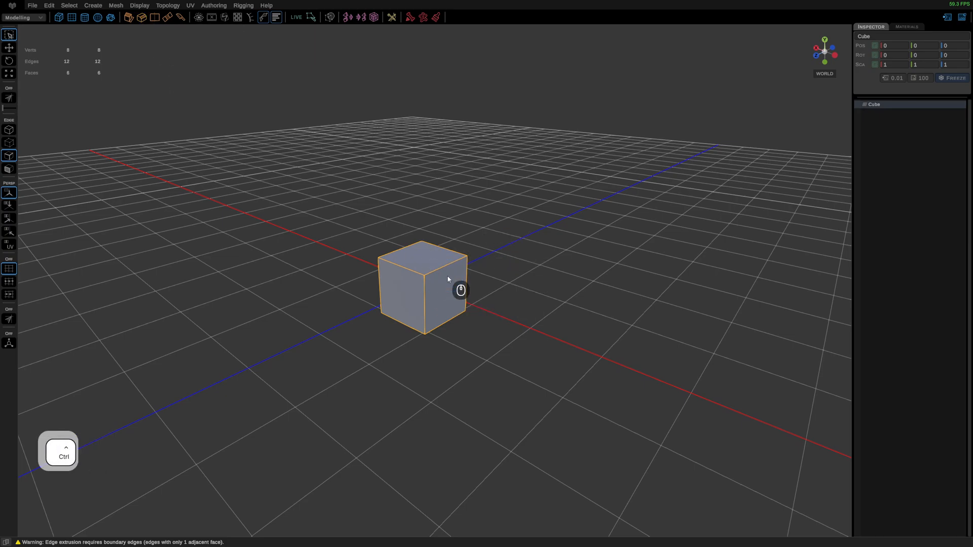
ctrl+right_click(448, 279)
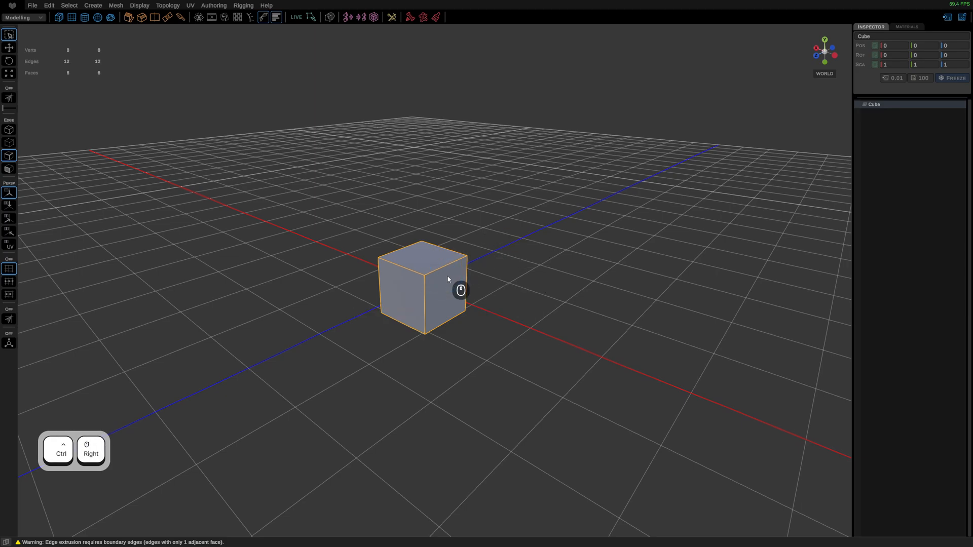
right_click(448, 278)
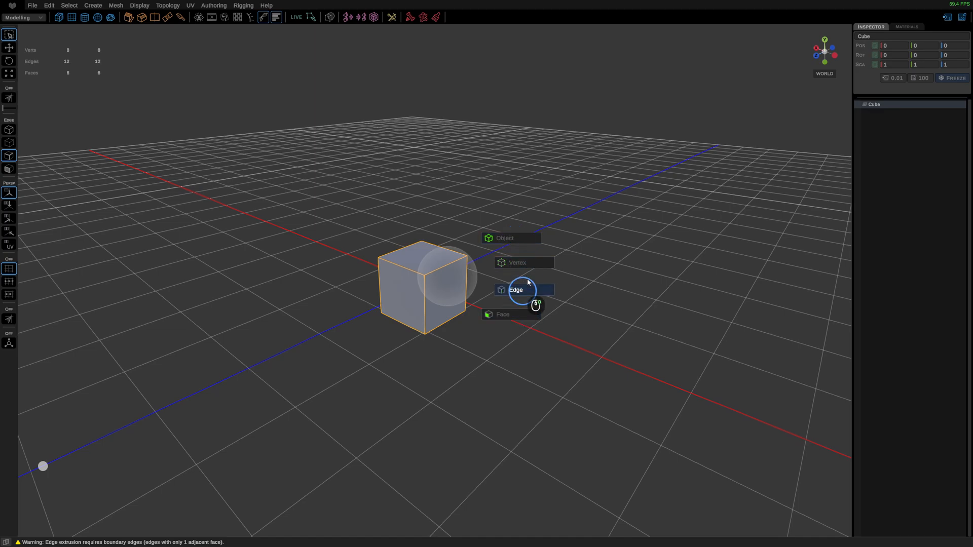
Step: Bevel all of the cube's selected edges by about 0.191 with four segments
right_drag(519, 245, 445, 283)
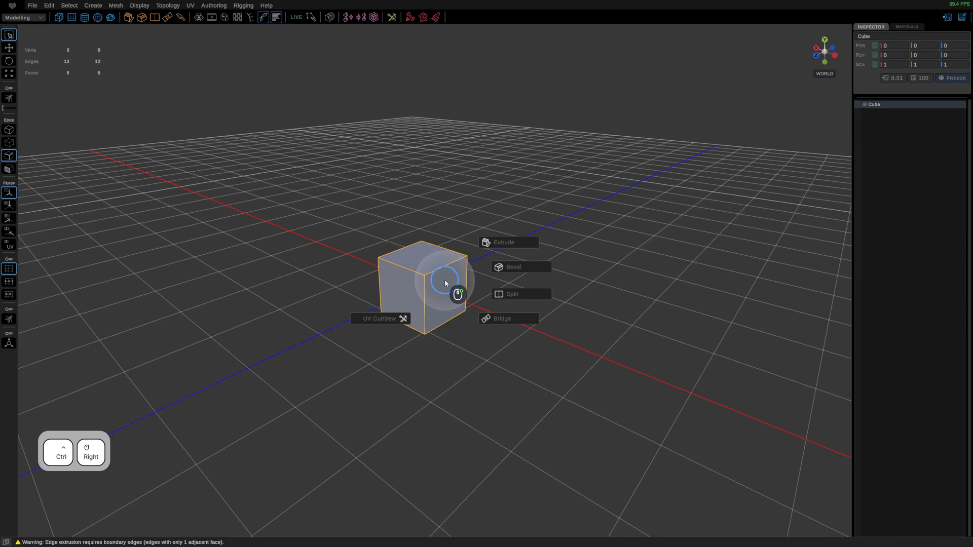
ctrl+right_drag(445, 283, 522, 267)
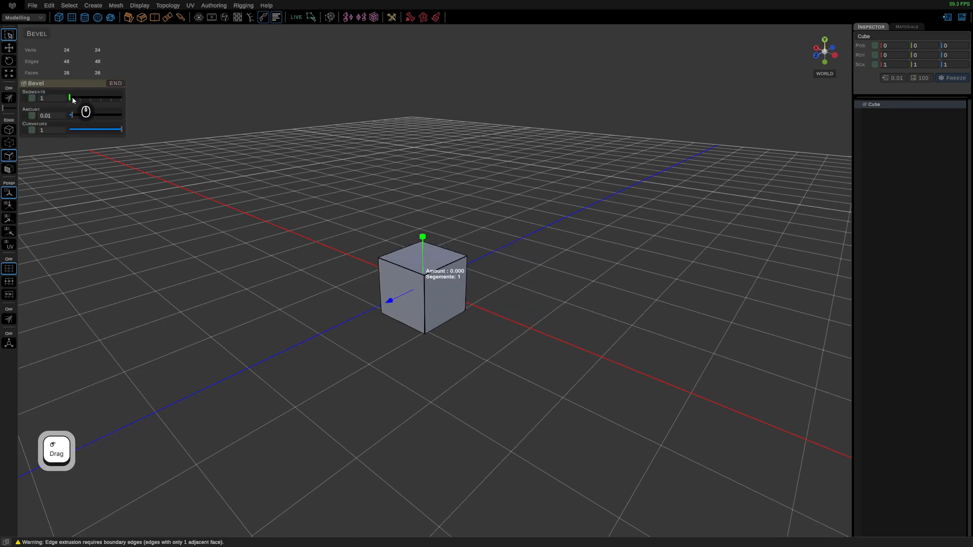
scroll(409, 323, up, 8)
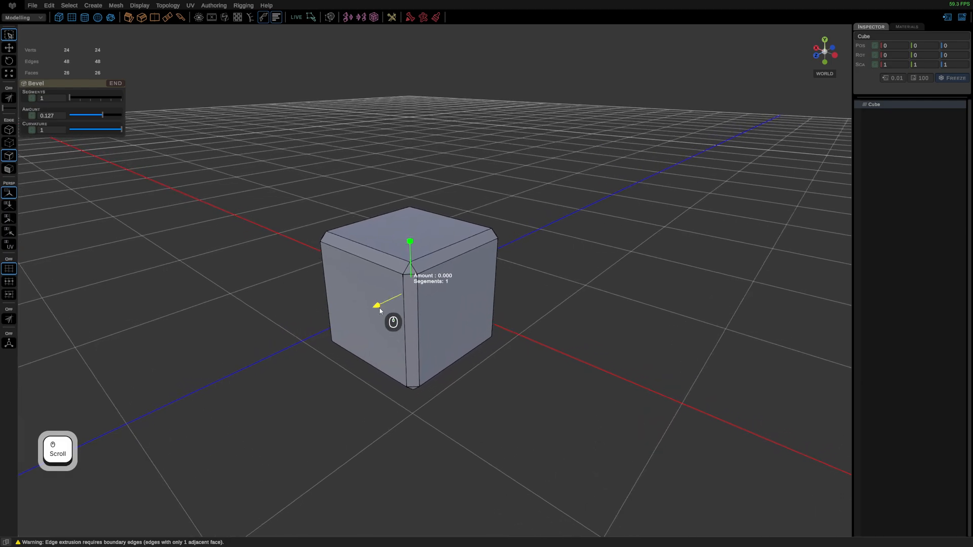
mouse_move(376, 307)
mouse_down()
mouse_move(350, 318)
mouse_move(383, 310)
mouse_move(374, 312)
mouse_up()
drag(411, 240, 406, 208)
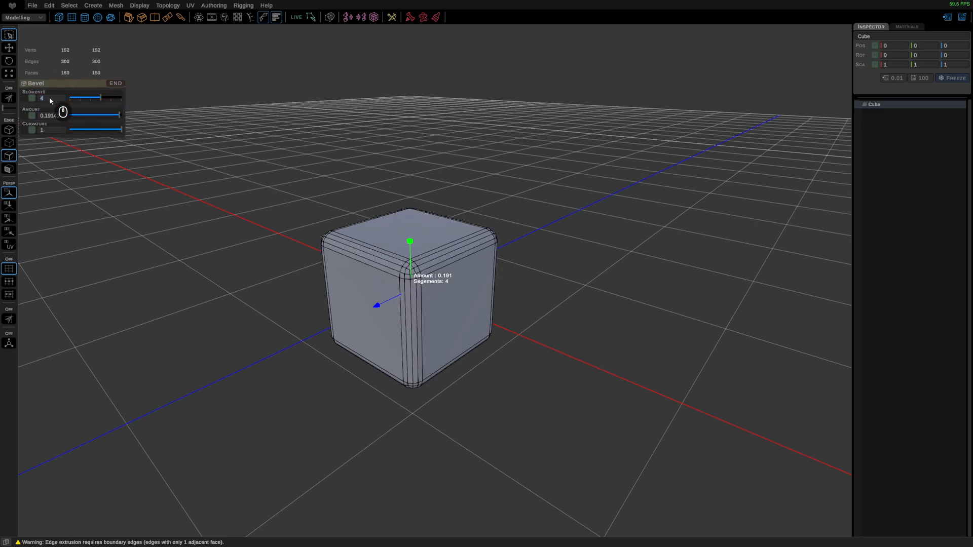
Step: Try 10 bevel segments, reduce them to 3, reset the varied curvature to 1, and return to object mode
key(Return)
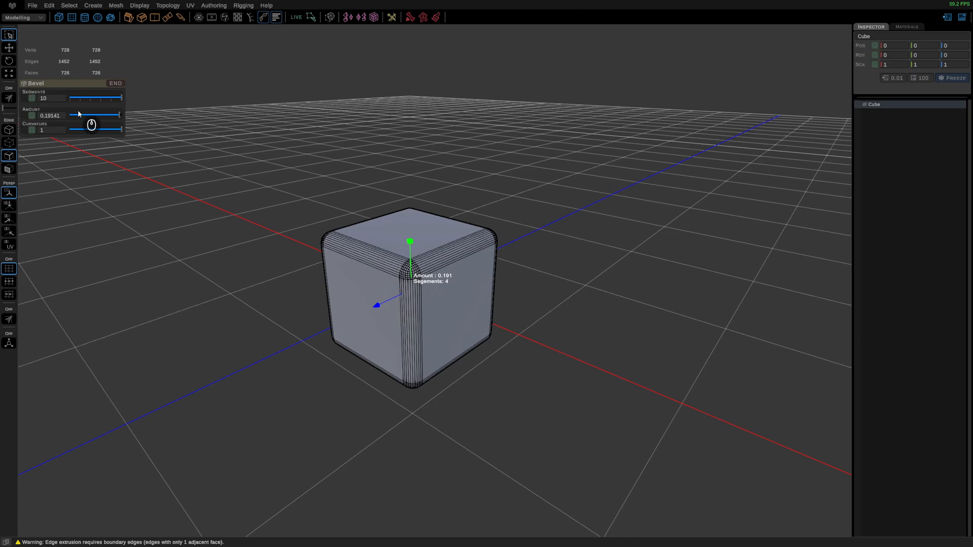
drag(120, 97, 89, 101)
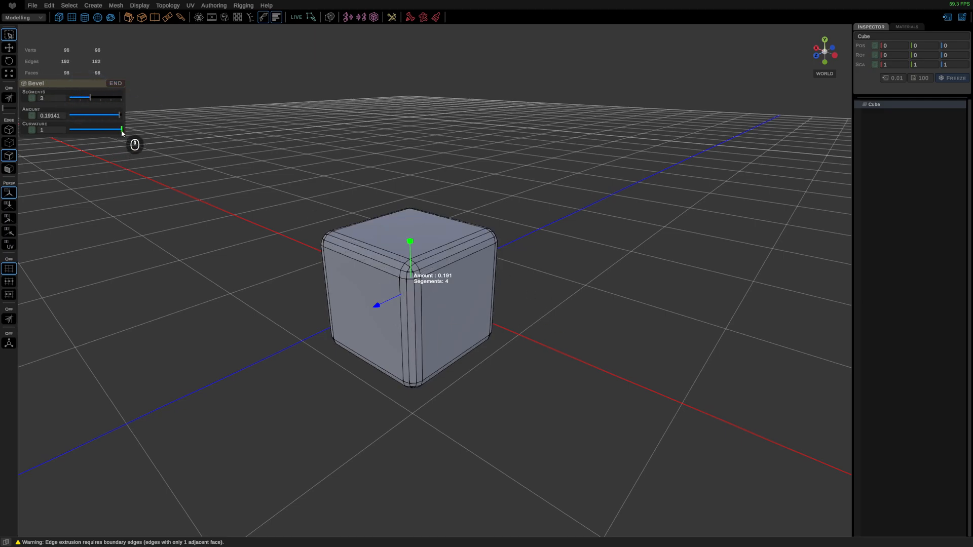
mouse_move(119, 132)
mouse_down()
mouse_move(85, 135)
mouse_move(114, 132)
mouse_up()
click(32, 131)
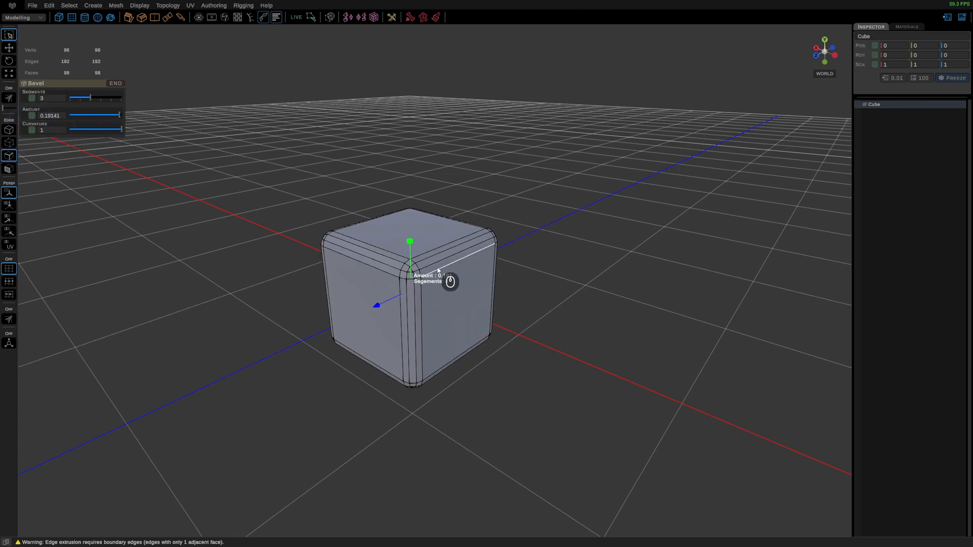
right_drag(440, 265, 494, 237)
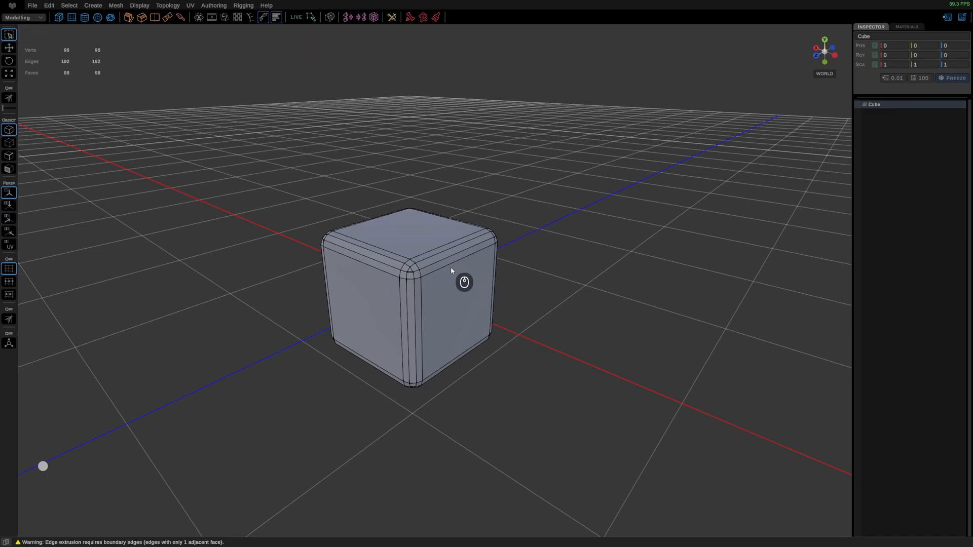
Step: Select one long upper edge of the bevelled cube in edge mode and split across it with 5 segments
right_drag(452, 271, 521, 277)
click(454, 258)
key(ctrl)
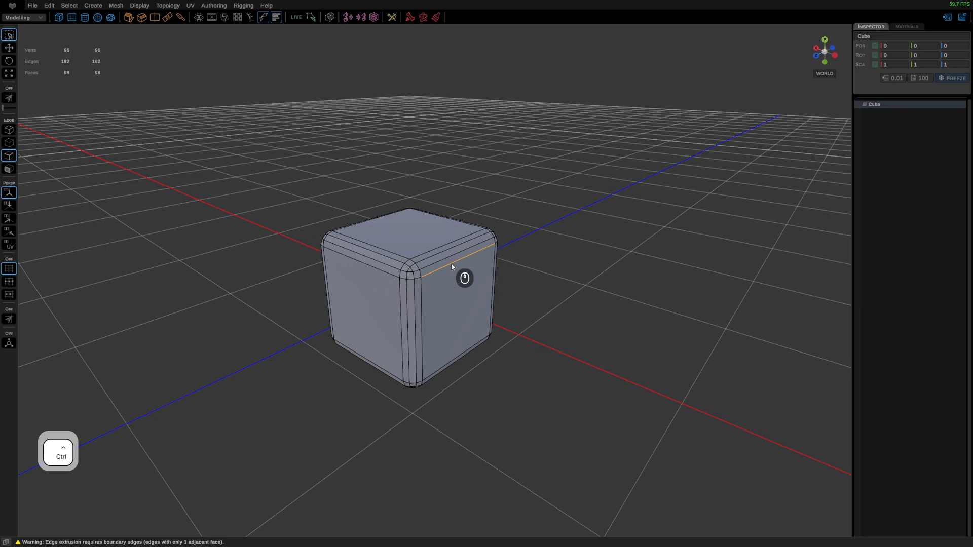
ctrl+right_drag(452, 264, 524, 281)
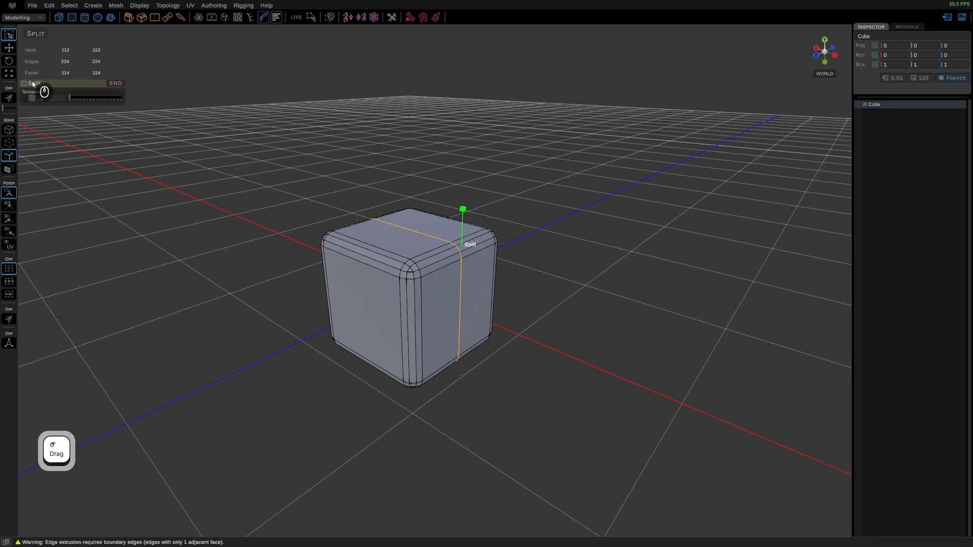
mouse_move(463, 209)
mouse_down()
mouse_move(468, 171)
mouse_move(472, 216)
mouse_up()
drag(471, 159, 375, 352)
alt+middle_drag(367, 356, 412, 320)
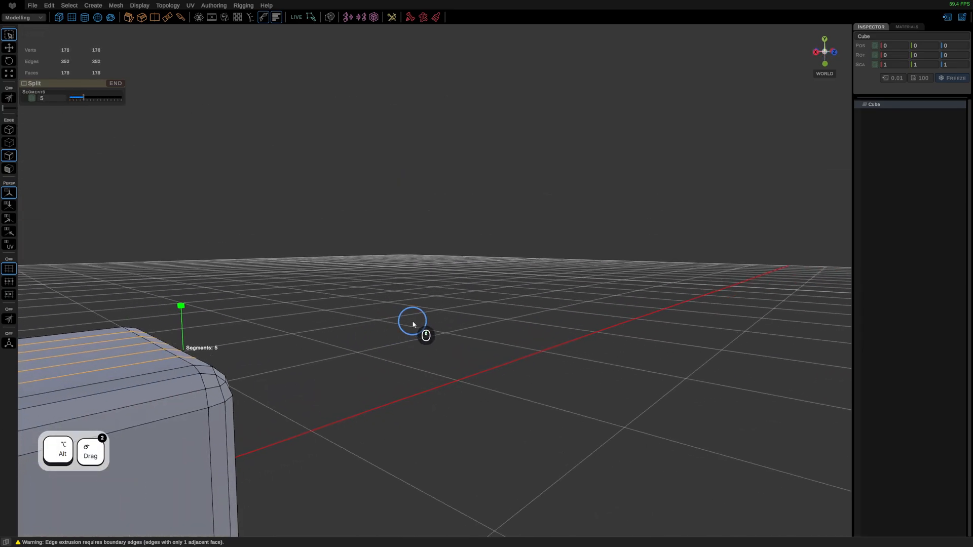
key(f)
scroll(466, 323, down, 4)
alt+drag(517, 276, 442, 308)
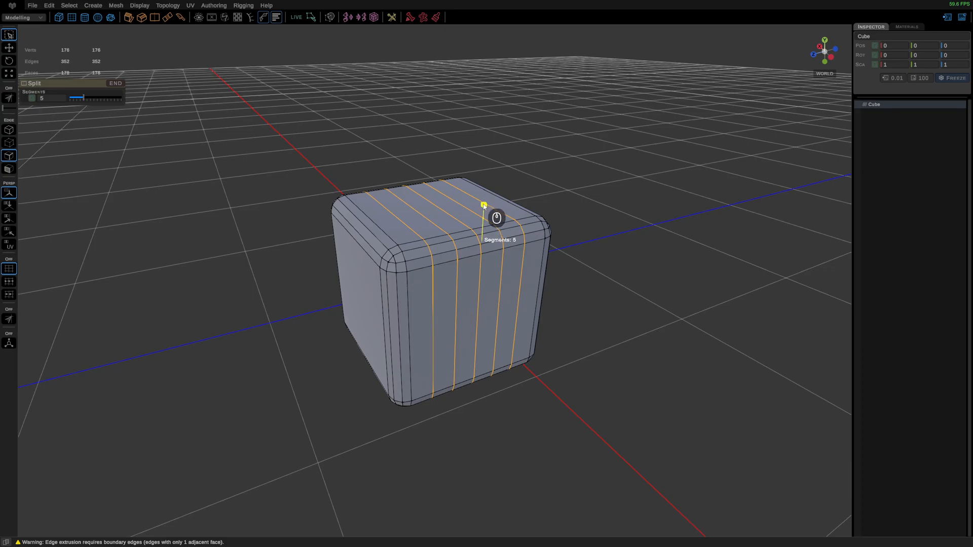
Step: Reduce the split to 1 segment and examine the cube's UV layout in a split perspective/UV viewport
scroll(484, 205, down, 4)
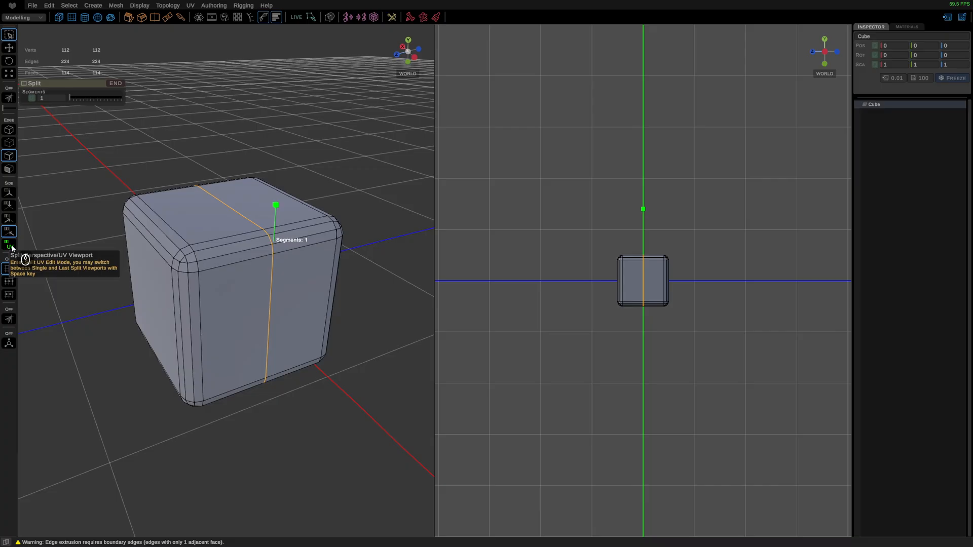
click(10, 246)
scroll(689, 294, up, 5)
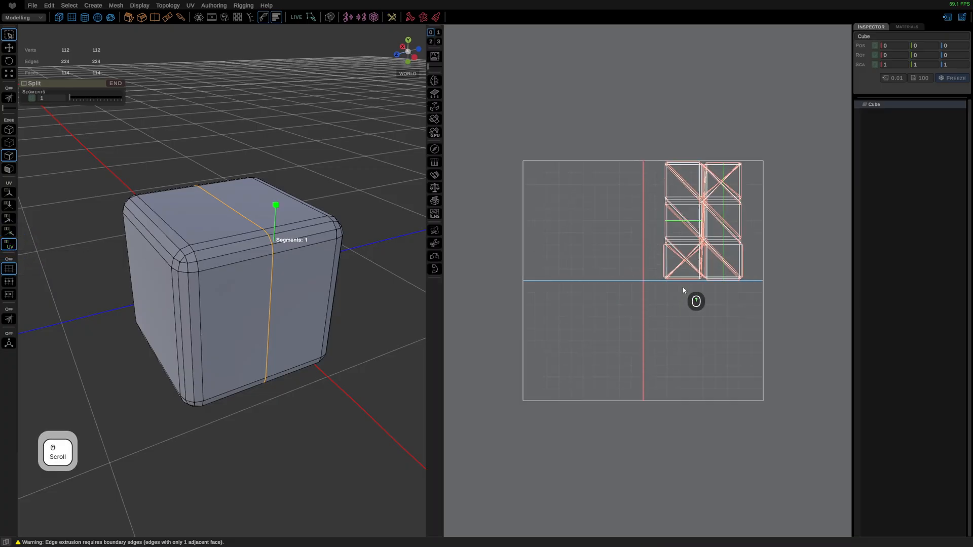
scroll(684, 290, up, 2)
scroll(683, 290, down, 4)
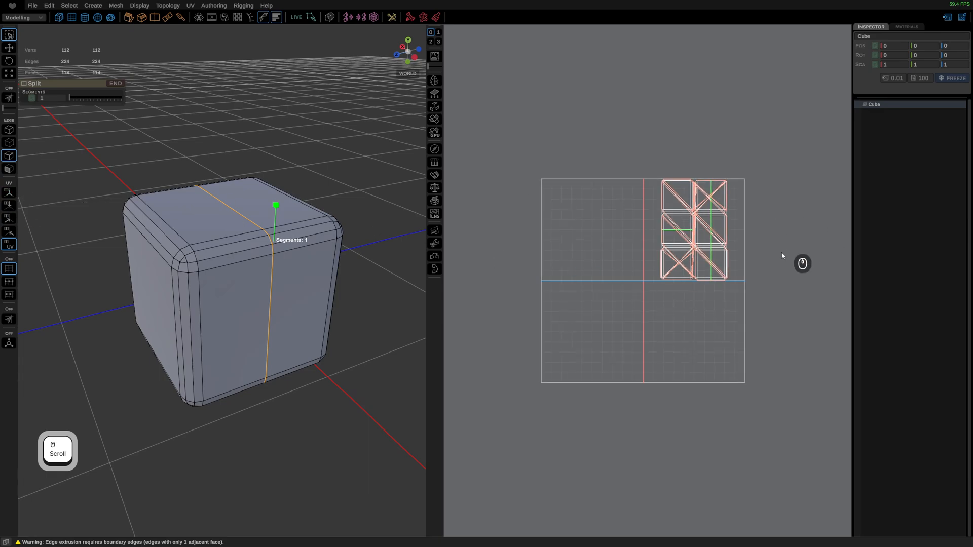
scroll(751, 272, up, 2)
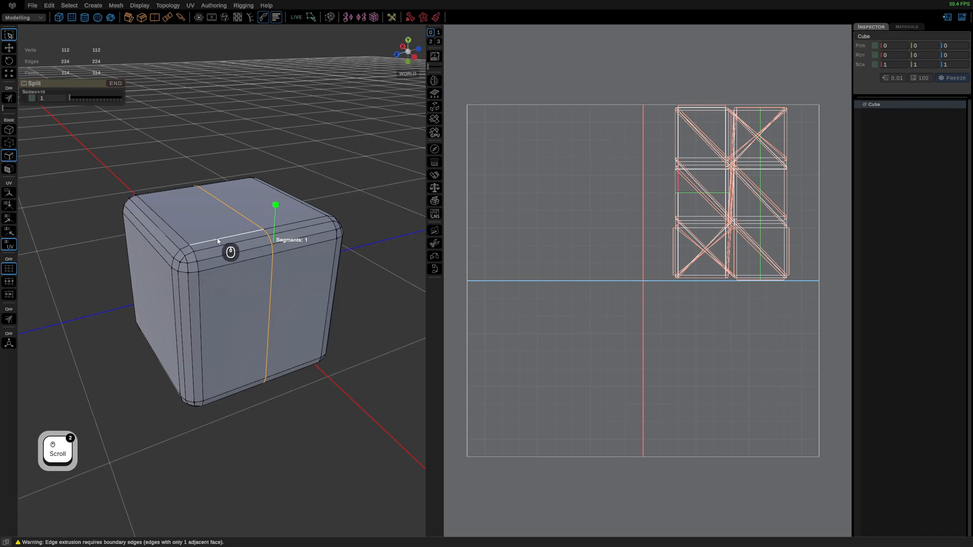
Step: Replace the bevelled cube with a plain one, select its upper front edge in edge mode, and apply Split
right_drag(218, 239, 263, 202)
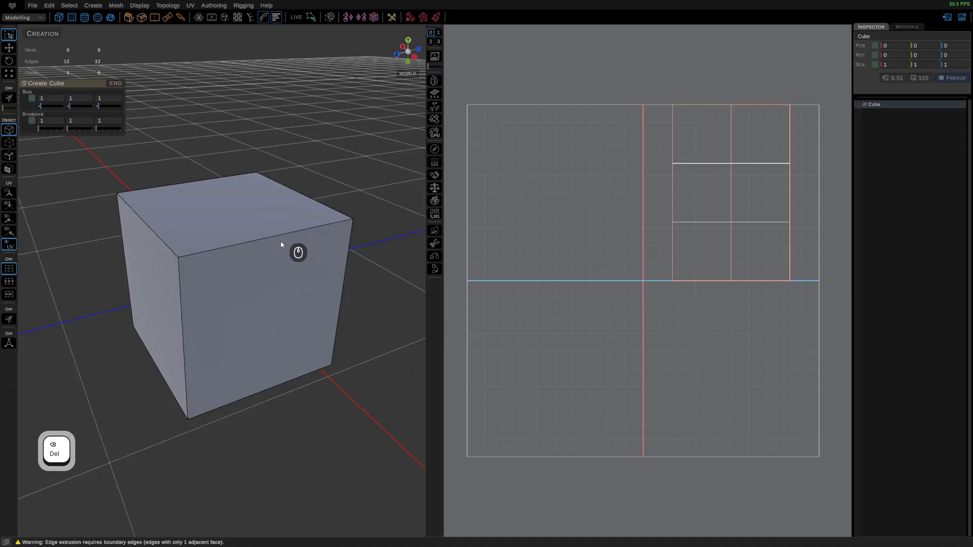
right_drag(267, 267, 324, 275)
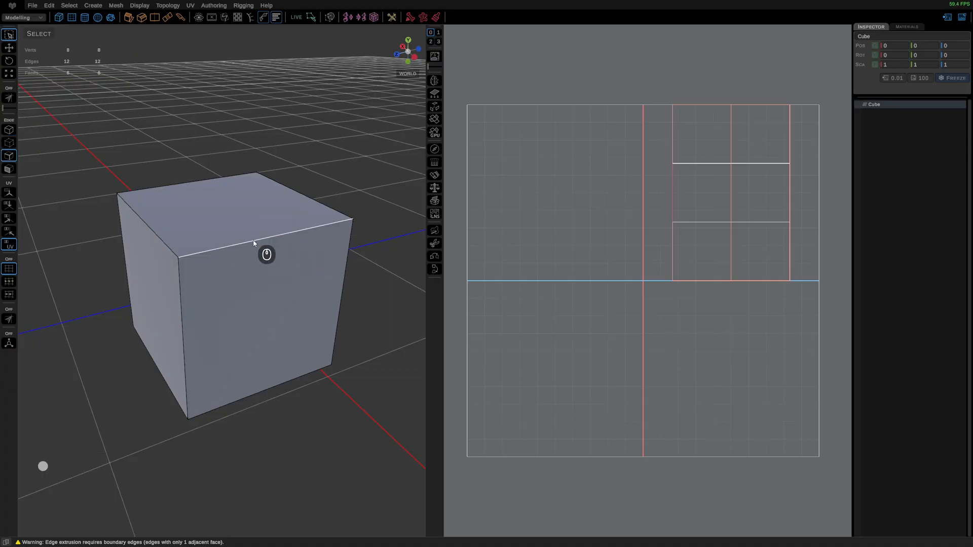
click(253, 242)
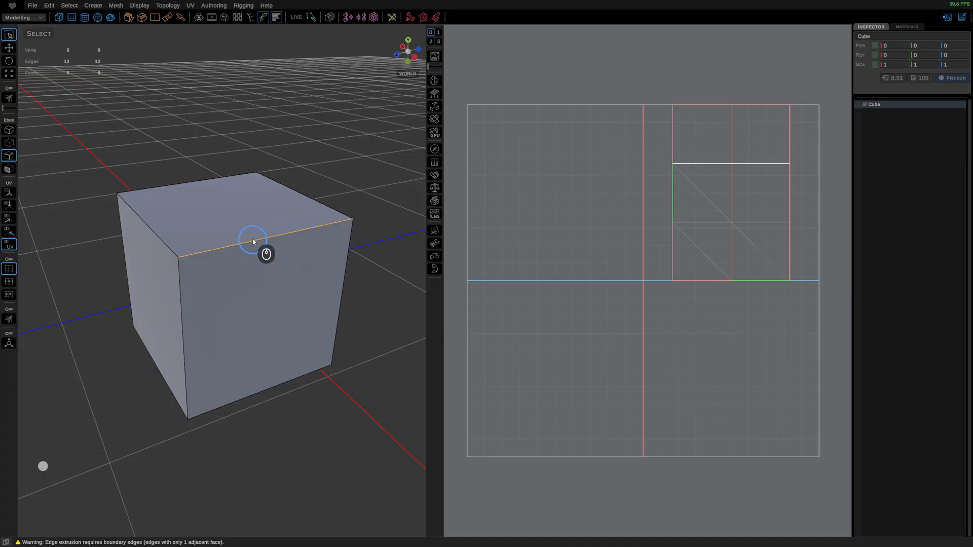
click(156, 18)
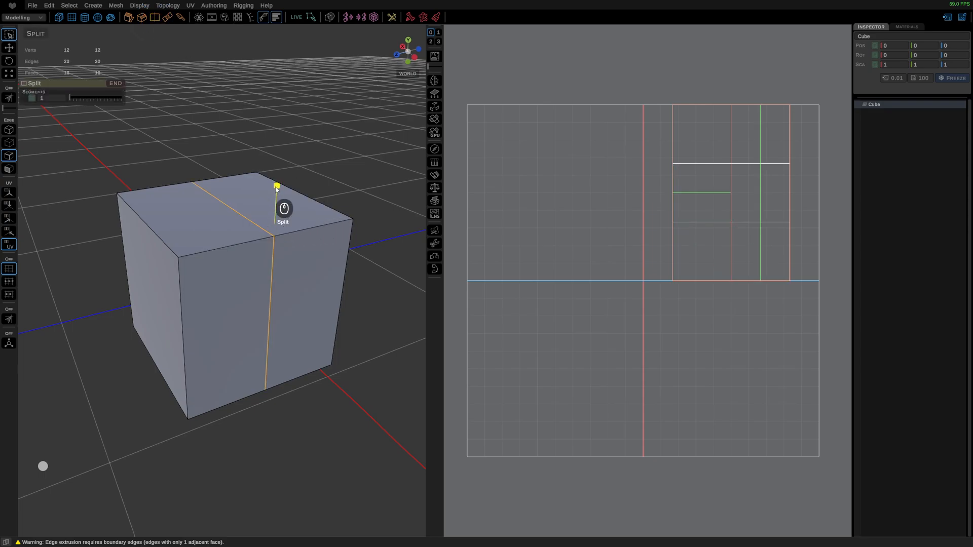
drag(276, 188, 278, 157)
Step: Create a new cube of size 1 in the single perspective viewport and duplicate it in place
key(space)
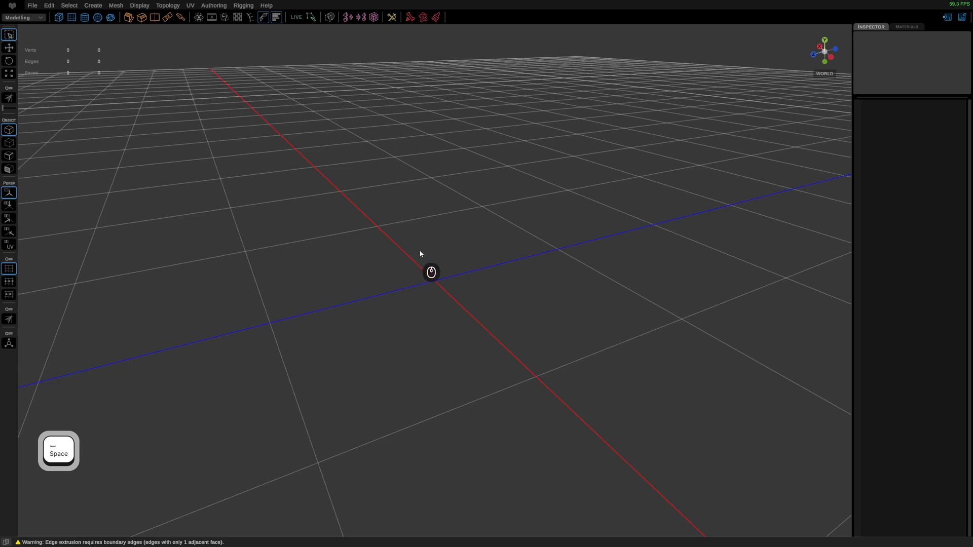
scroll(458, 335, down, 5)
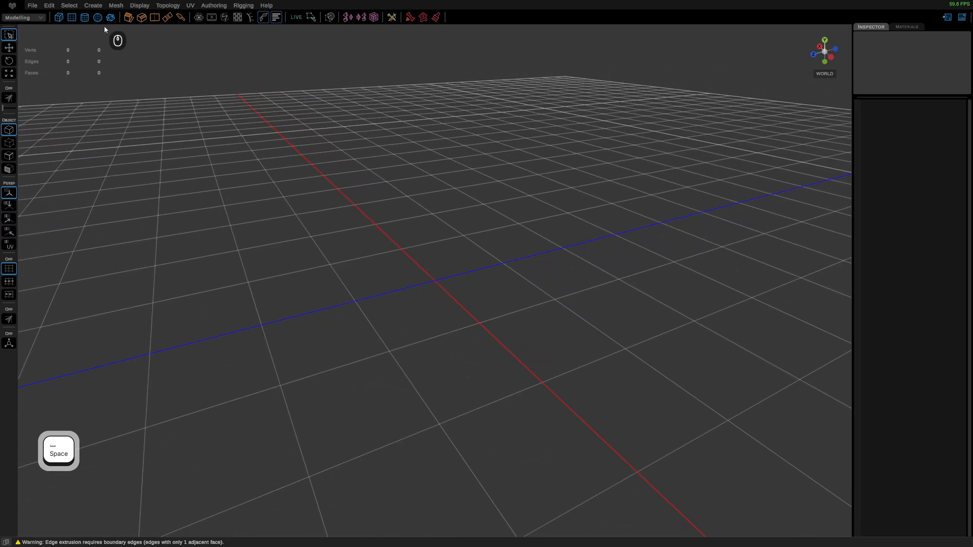
click(59, 17)
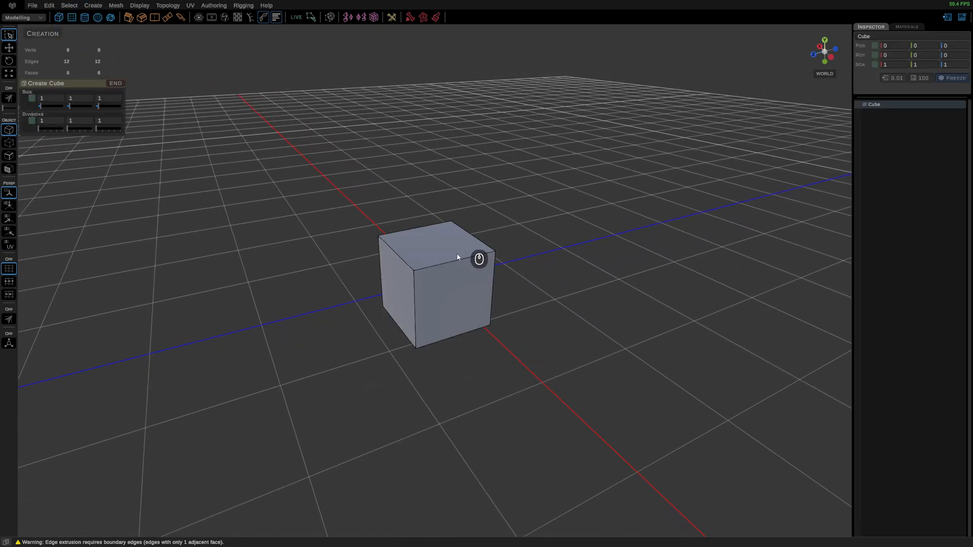
middle_drag(457, 254, 459, 296)
key(w)
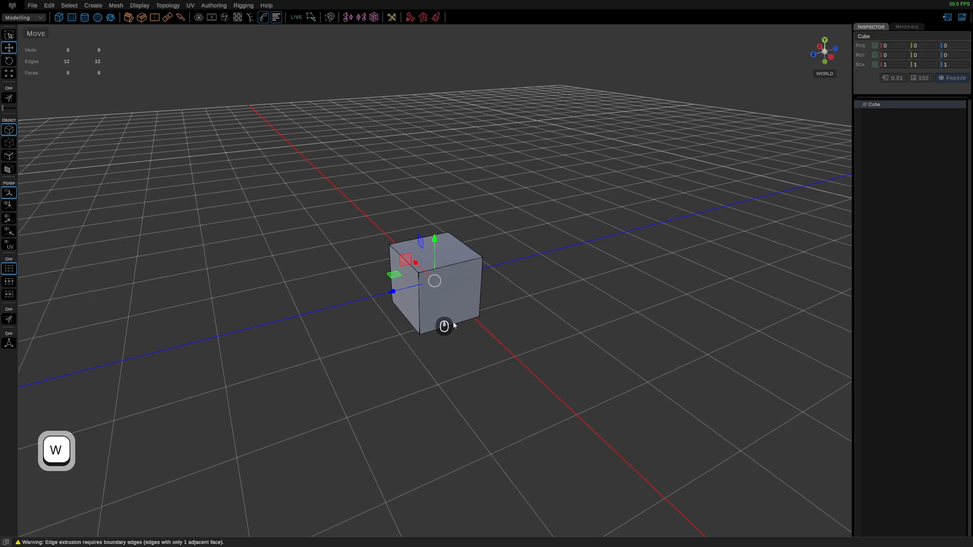
key(ctrl+d)
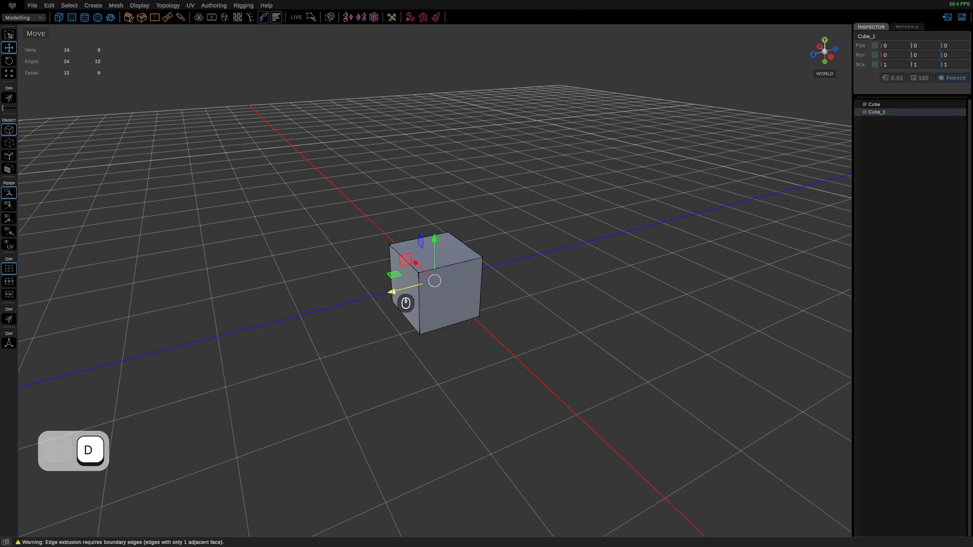
Step: Toggle absolute grid snapping for moving the duplicated cube, try a 0.5 snap increment, and leave snapping off
key(x)
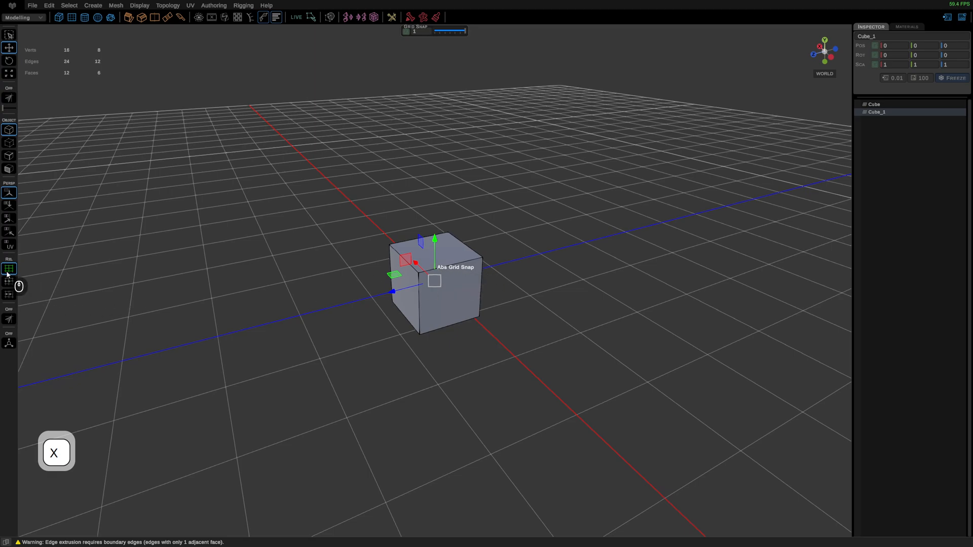
key(x)
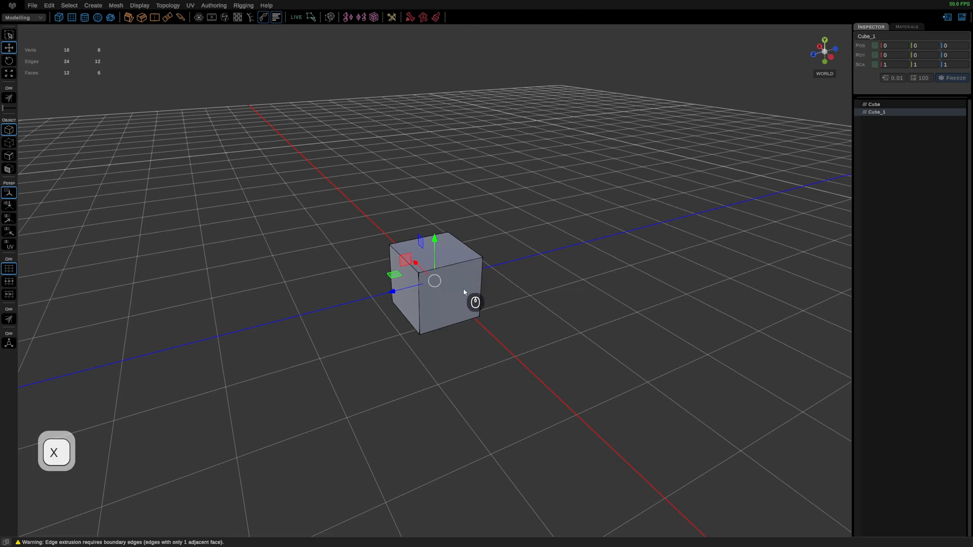
key(x)
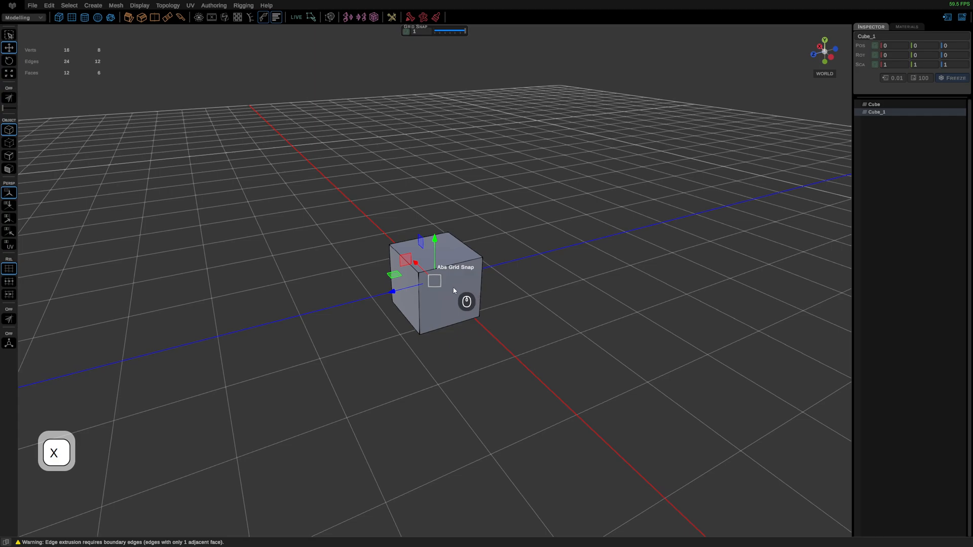
mouse_move(464, 34)
mouse_down()
mouse_move(446, 34)
mouse_move(466, 34)
mouse_up()
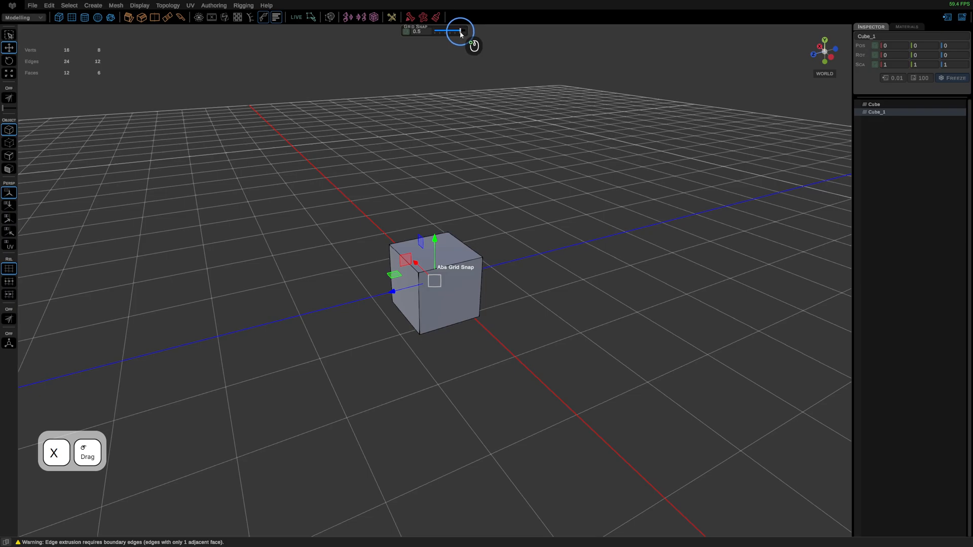
key(x)
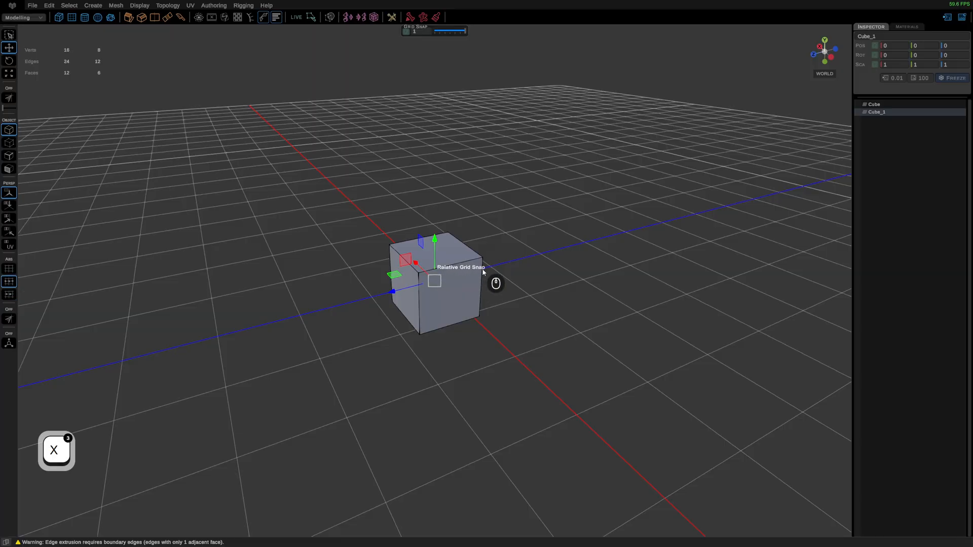
click(9, 270)
click(10, 271)
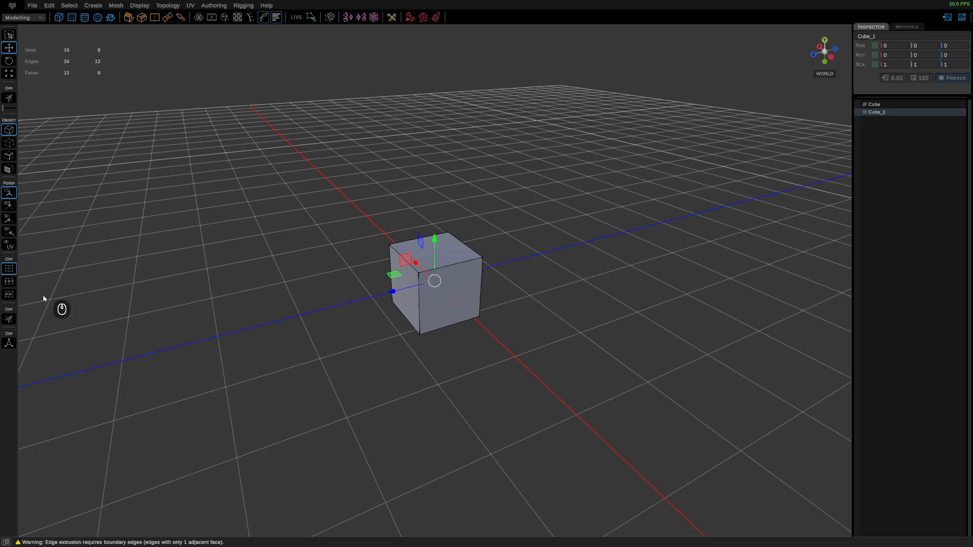
Step: Cycle grid snapping between off, absolute and relative modes several times, leaving it off
key(x)
key(x)
key(x)
key(x)
key(x)
key(x)
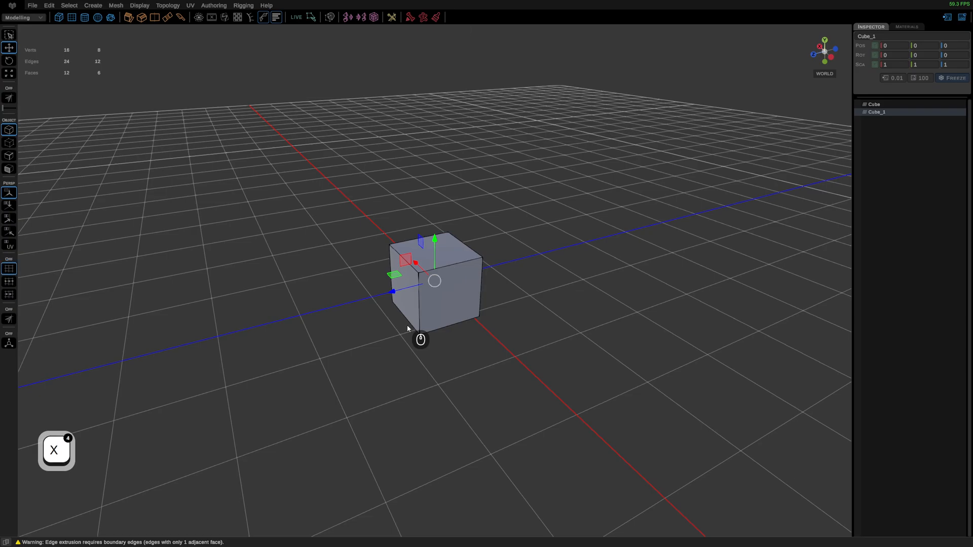
key(x)
key(x)
key(x)
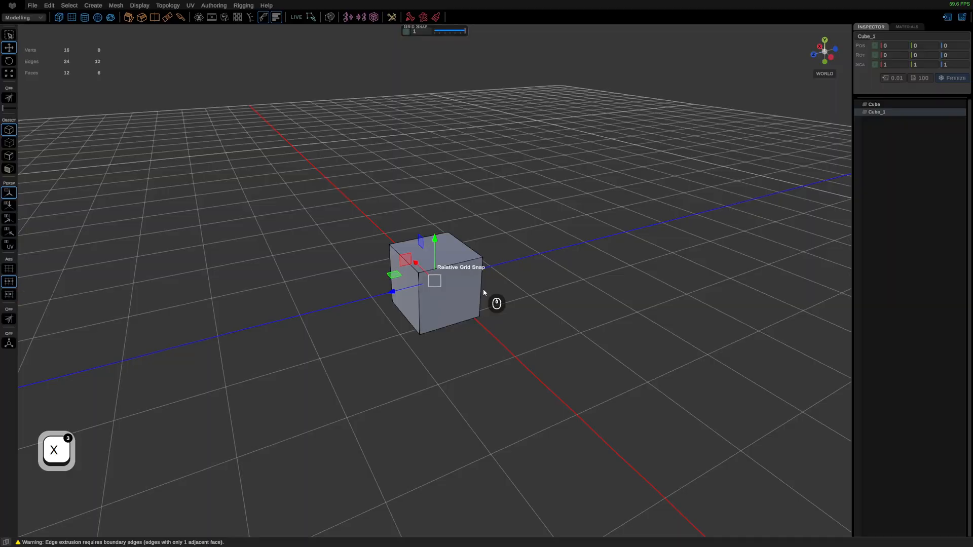
click(11, 271)
click(10, 282)
click(10, 294)
click(10, 271)
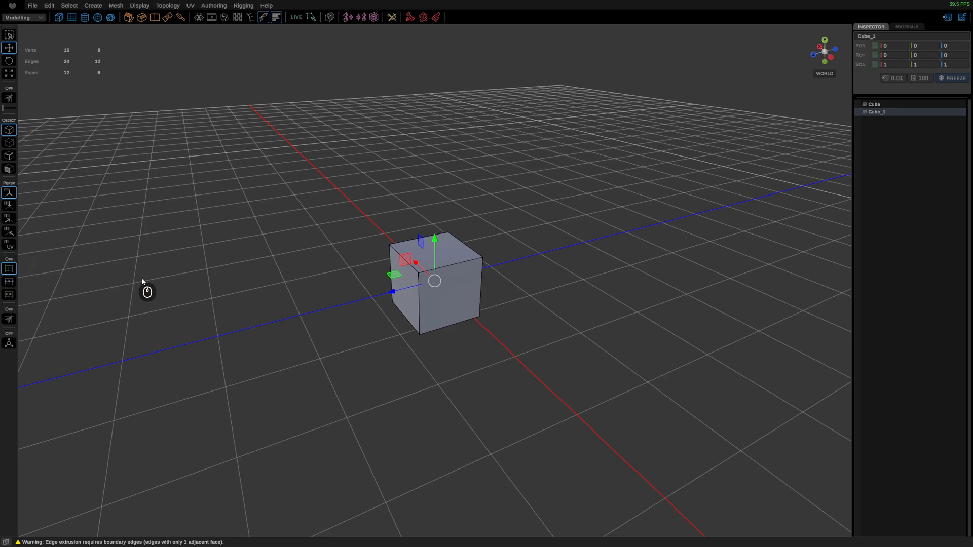
key(x)
key(x)
key(x)
key(x)
key(x)
key(x)
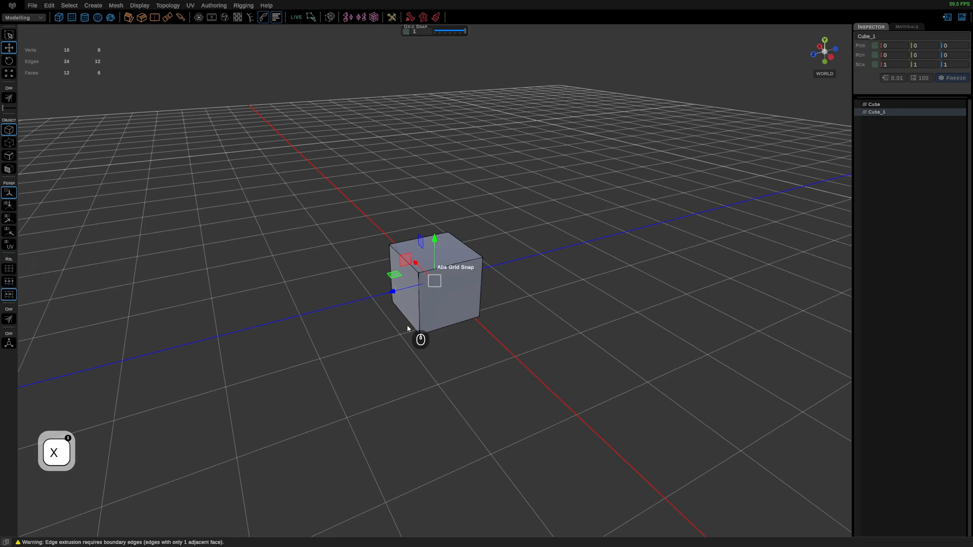
key(x)
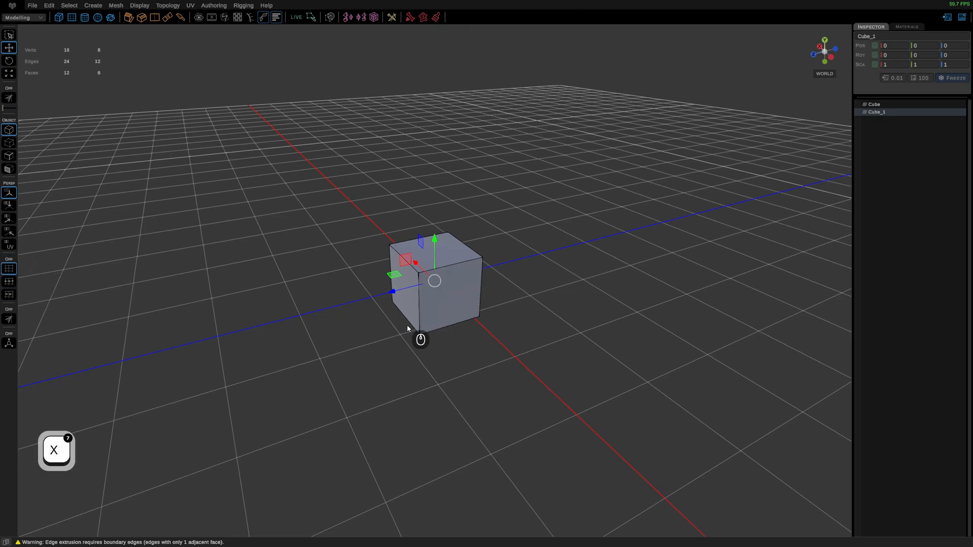
key(x)
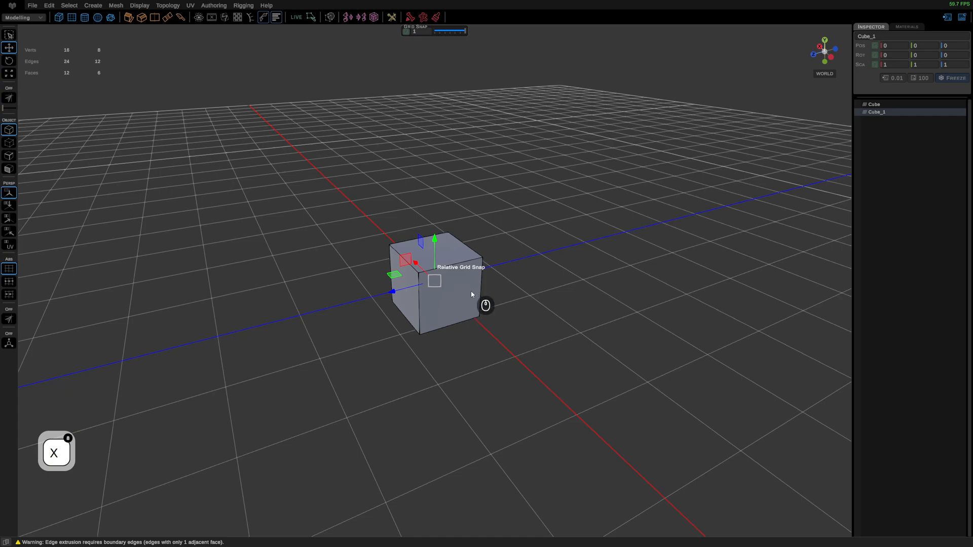
key(x)
key(x)
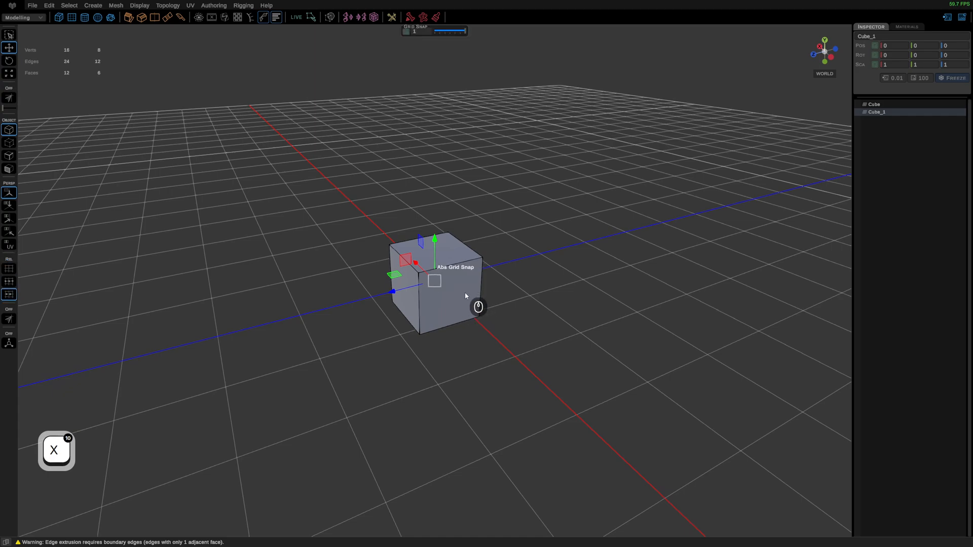
key(x)
key(x)
key(x)
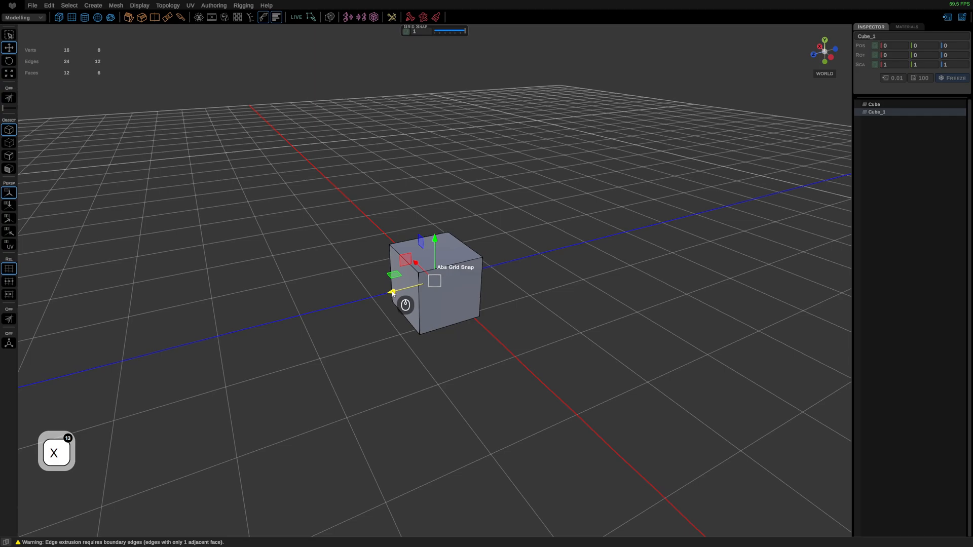
Step: Move the duplicated cube away from the original to position 0, 2, -2
drag(393, 293, 494, 267)
drag(546, 208, 545, 102)
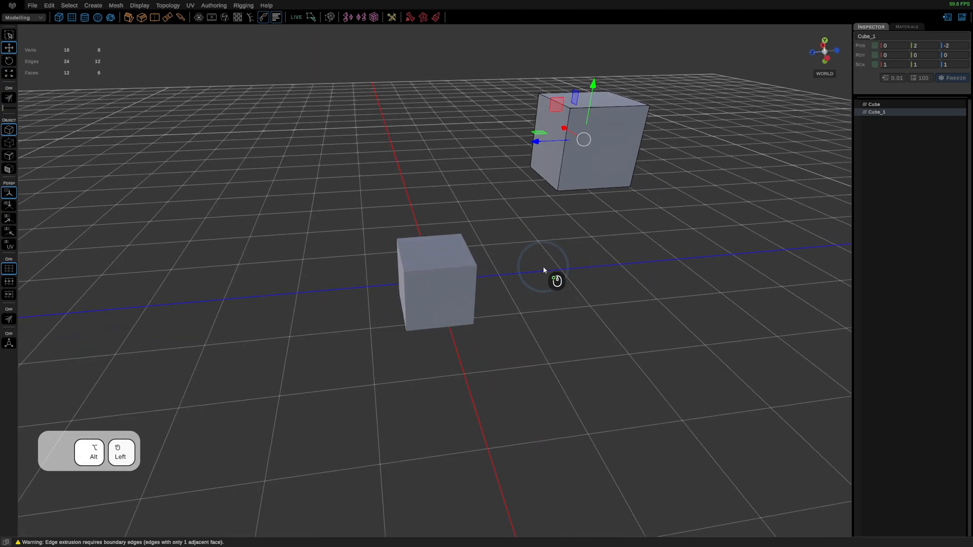
key(f)
alt+drag(392, 368, 394, 411)
alt+middle_drag(393, 411, 442, 334)
Step: Select both cubes and combine them into a single object
shift+click(350, 377)
key(q)
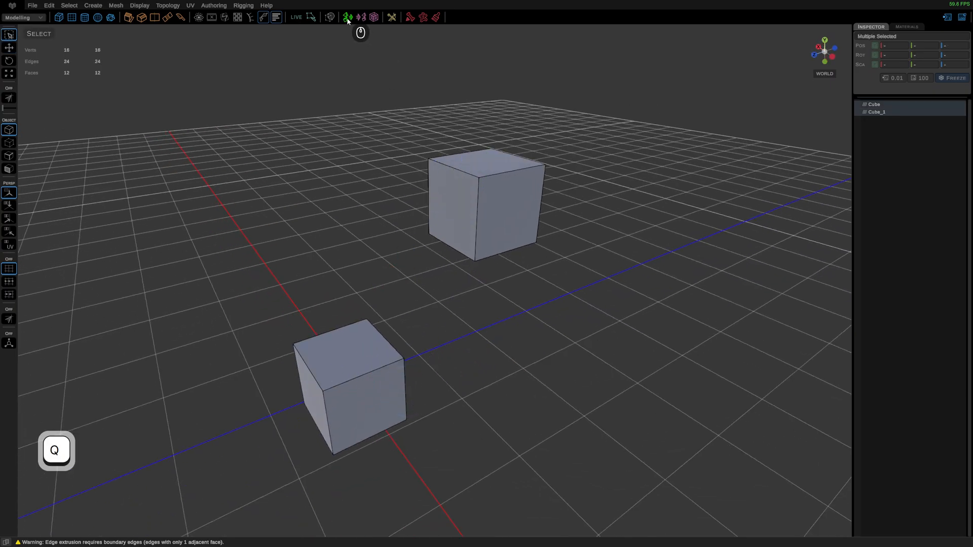
key(c)
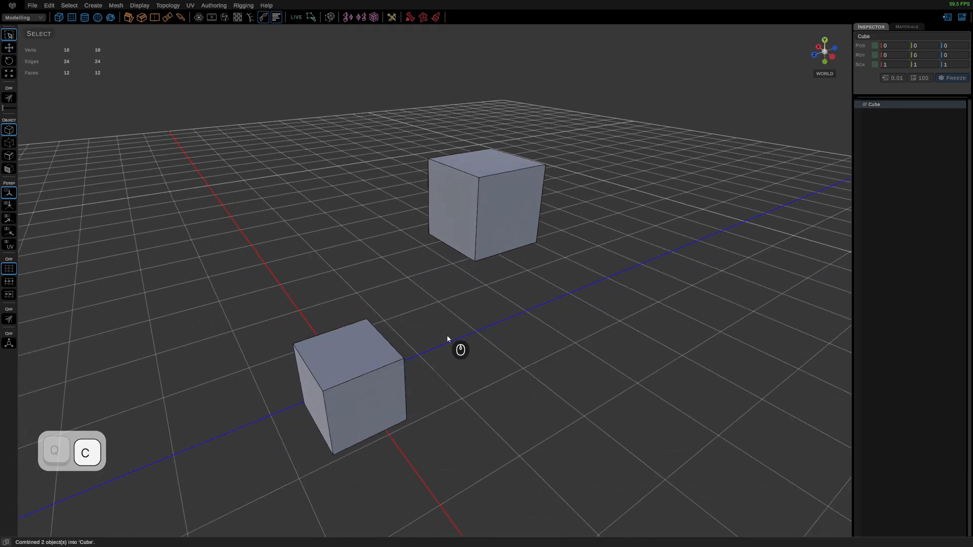
Step: Try moving the combined object along its Z axis, and undo the move
key(space)
key(w)
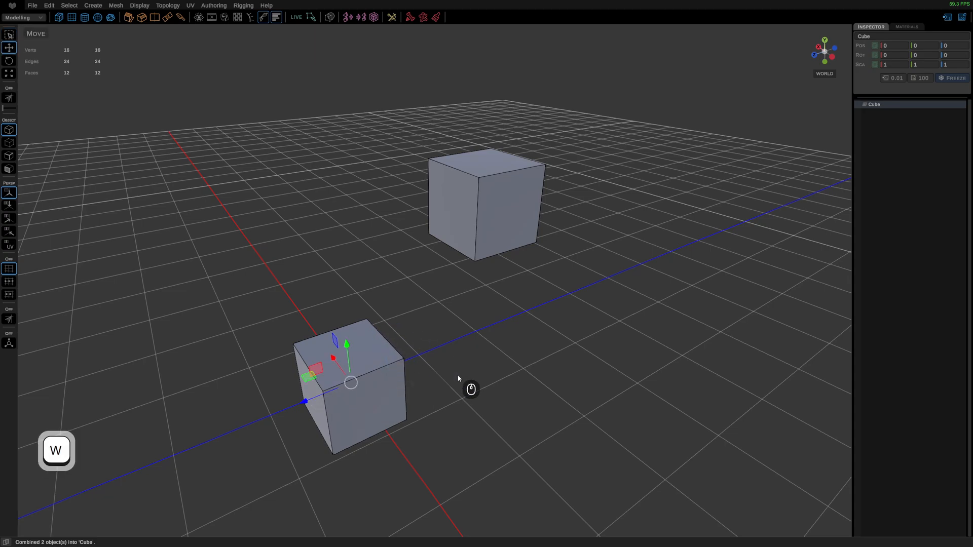
drag(304, 401, 394, 364)
key(ctrl+z)
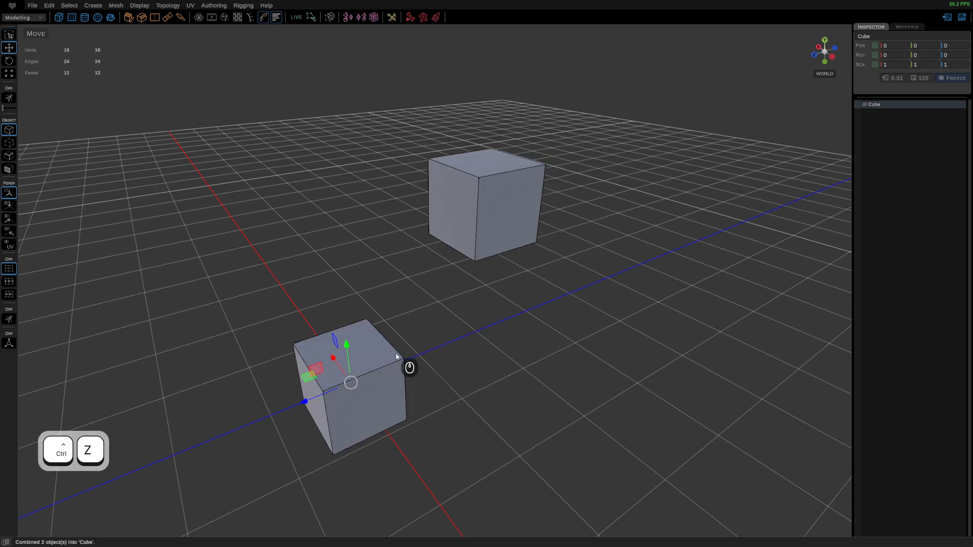
Step: Bridge the lower cube's top face to the facing side face of the upper cube
right_drag(432, 358, 436, 378)
click(362, 362)
shift+click(462, 246)
scroll(429, 341, down, 3)
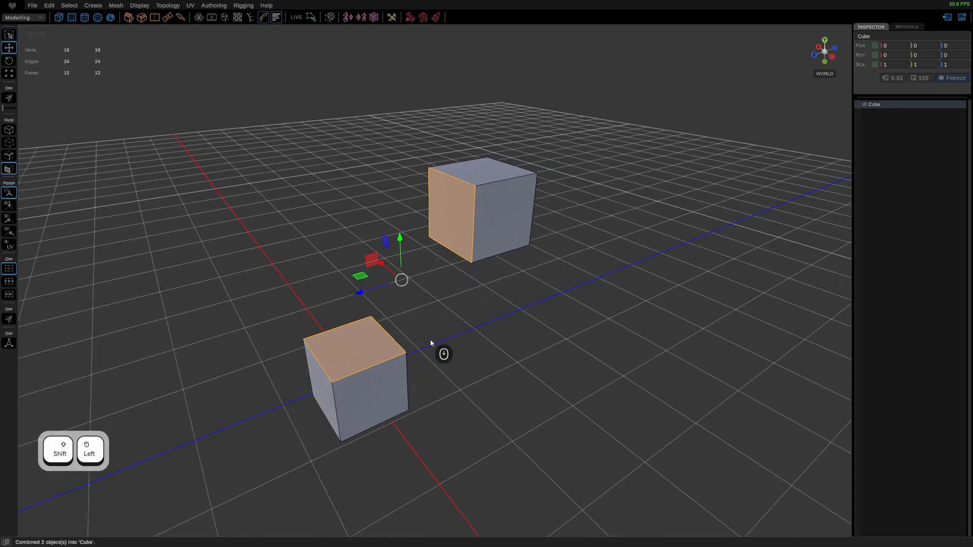
drag(426, 312, 391, 275)
click(167, 17)
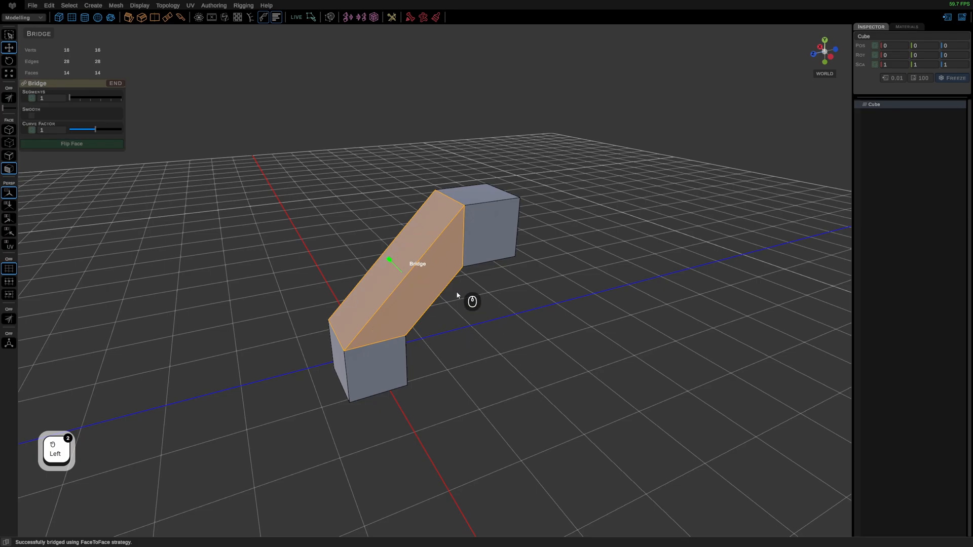
Step: Increase the bridge to 5 segments with smooth curving enabled
alt+drag(456, 294, 355, 320)
scroll(387, 363, up, 3)
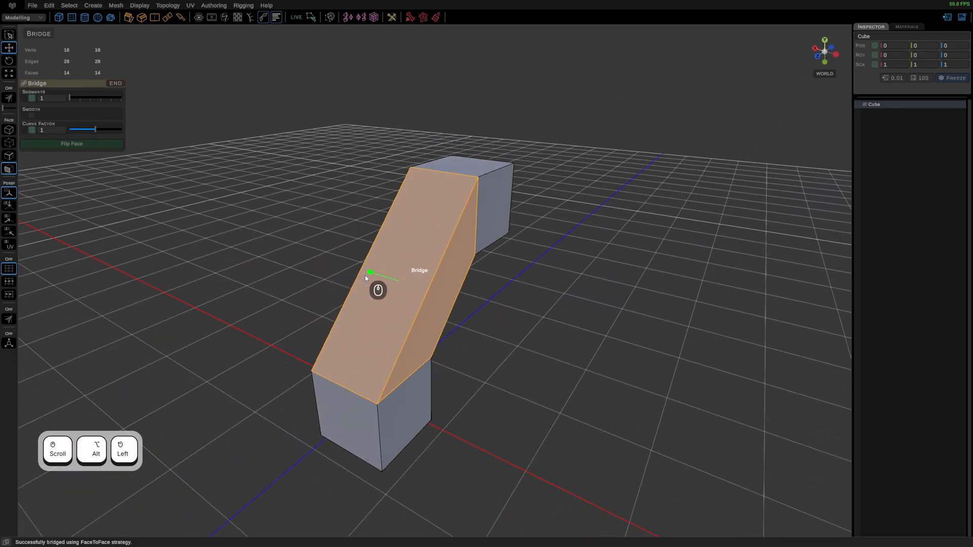
drag(370, 273, 402, 285)
alt+drag(368, 321, 372, 312)
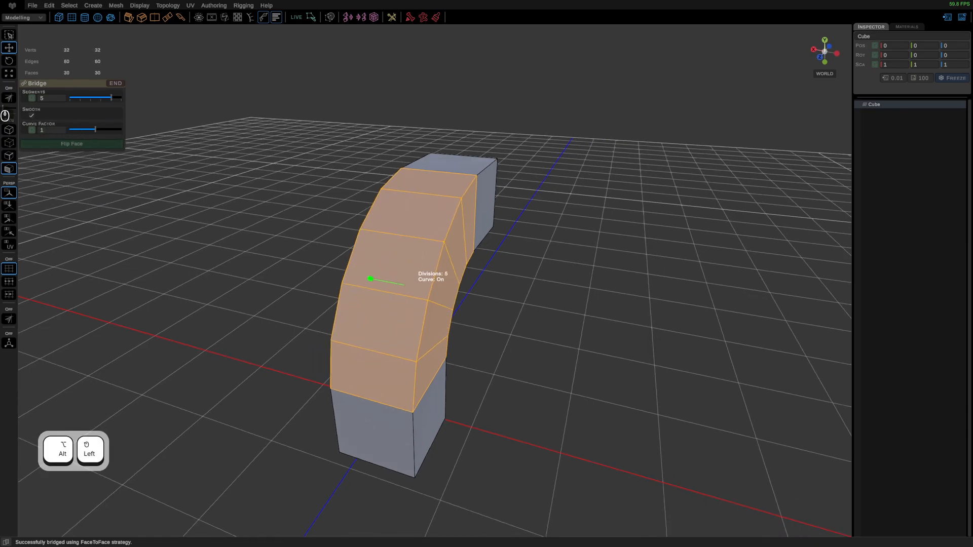
click(31, 117)
Step: Vary the bridge's segment count through 8 and 5, and settle on 6 segments
mouse_move(466, 308)
alt+mouse_down()
mouse_move(434, 302)
mouse_move(470, 311)
alt+mouse_up()
drag(369, 282, 343, 278)
alt+drag(608, 350, 506, 313)
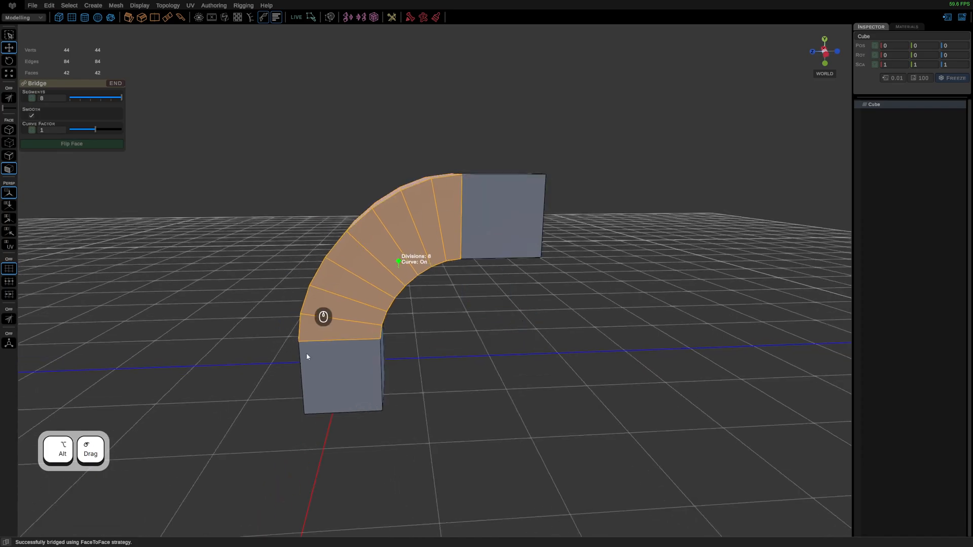
alt+drag(424, 299, 478, 234)
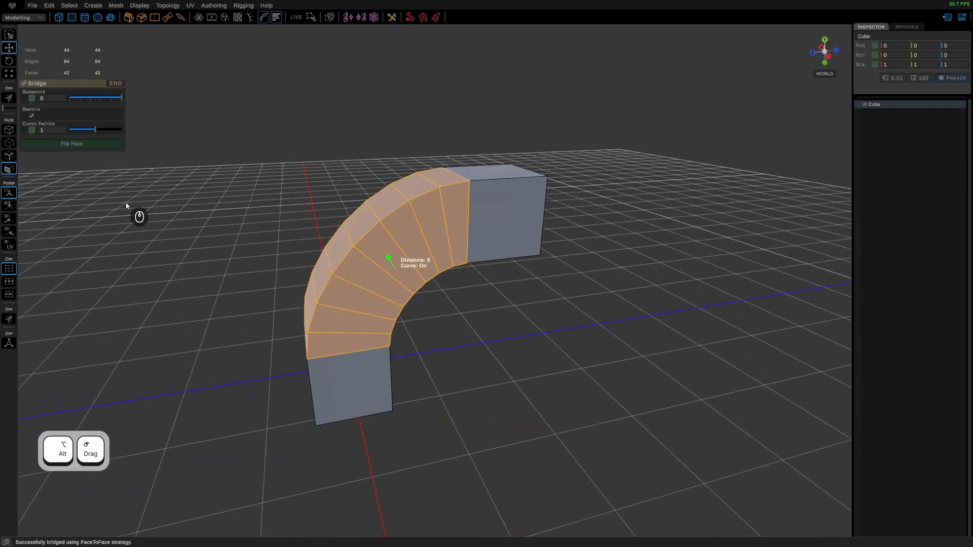
click(110, 101)
alt+drag(379, 259, 418, 333)
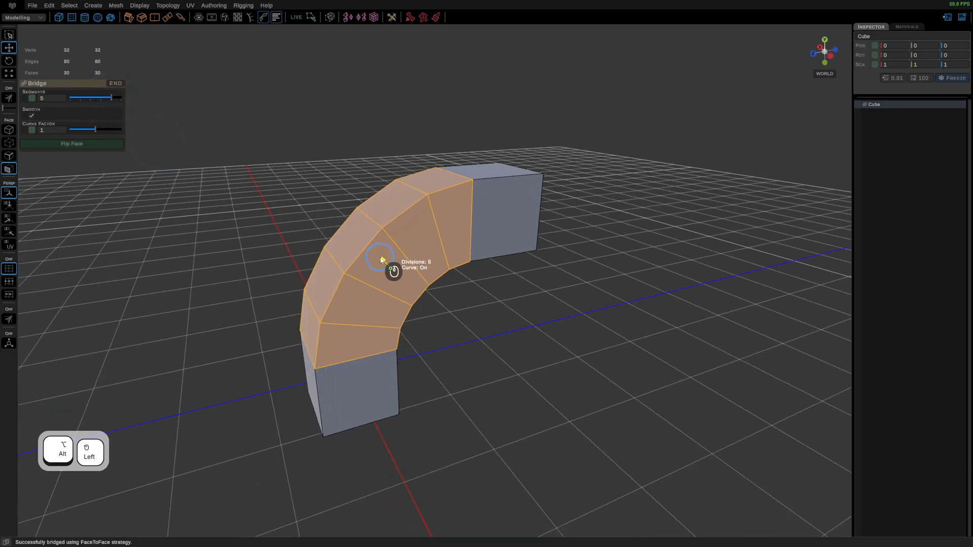
drag(381, 260, 379, 258)
alt+drag(432, 337, 304, 271)
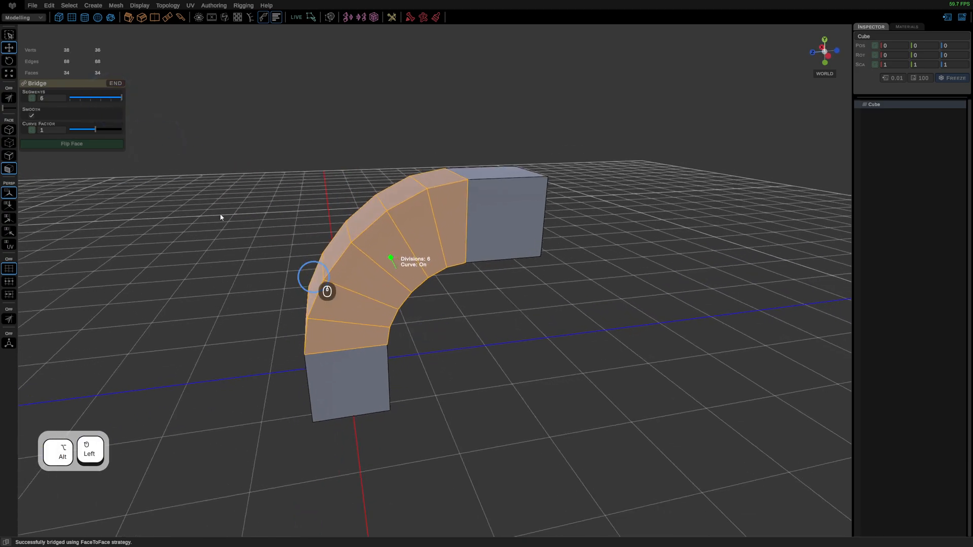
Step: Try adjusting the bridge's curve factor and reset it to 1, and flip the created faces and flip them back
mouse_move(99, 130)
mouse_down()
mouse_move(114, 132)
mouse_move(77, 132)
mouse_move(105, 131)
mouse_move(85, 134)
mouse_up()
click(31, 131)
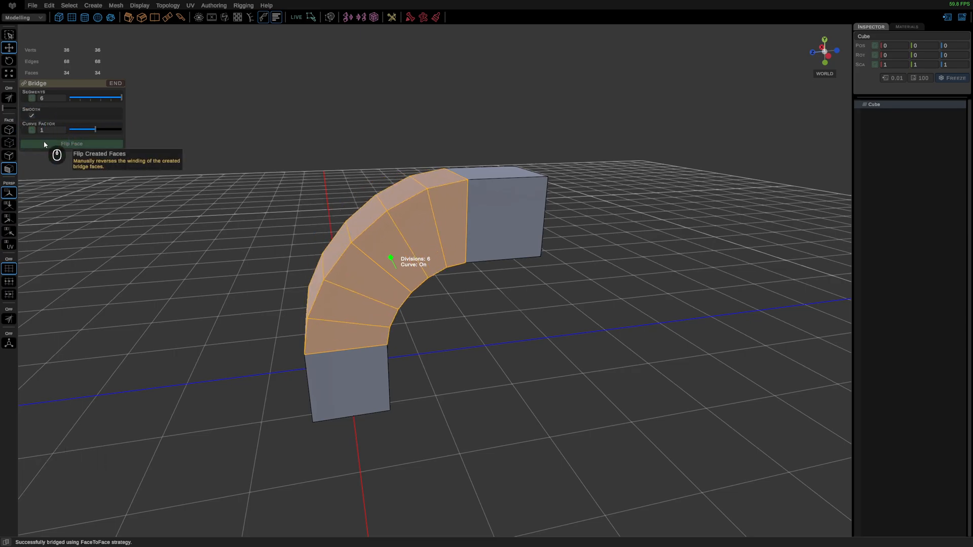
alt+drag(404, 332, 484, 327)
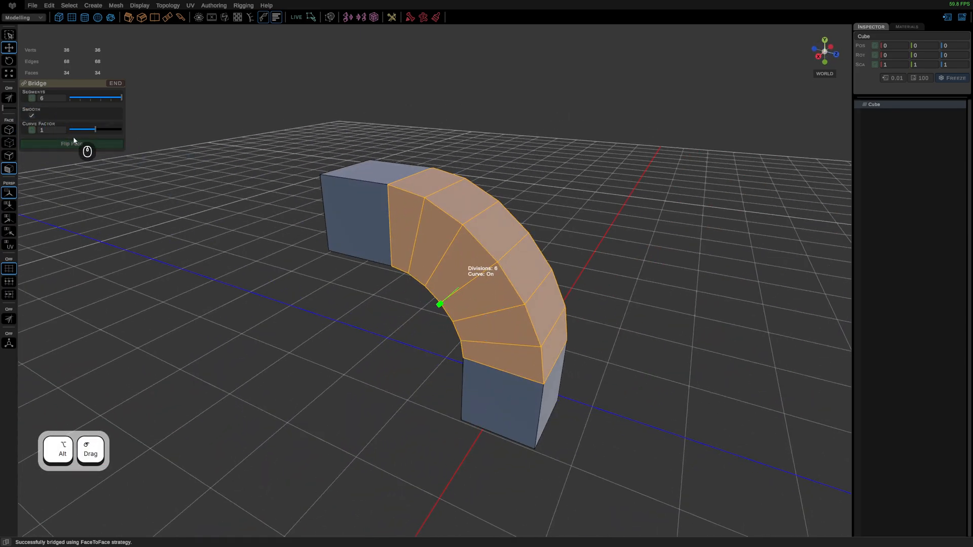
click(72, 144)
alt+drag(578, 347, 480, 338)
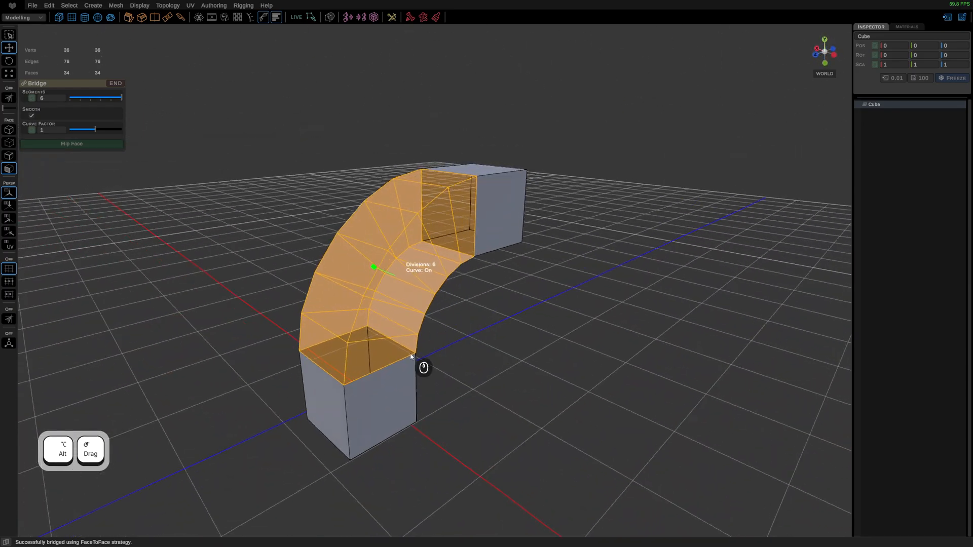
scroll(411, 353, up, 3)
click(86, 145)
Step: Finish the bridge and examine the resulting curved arch from several angles
right_drag(414, 225, 471, 187)
click(567, 339)
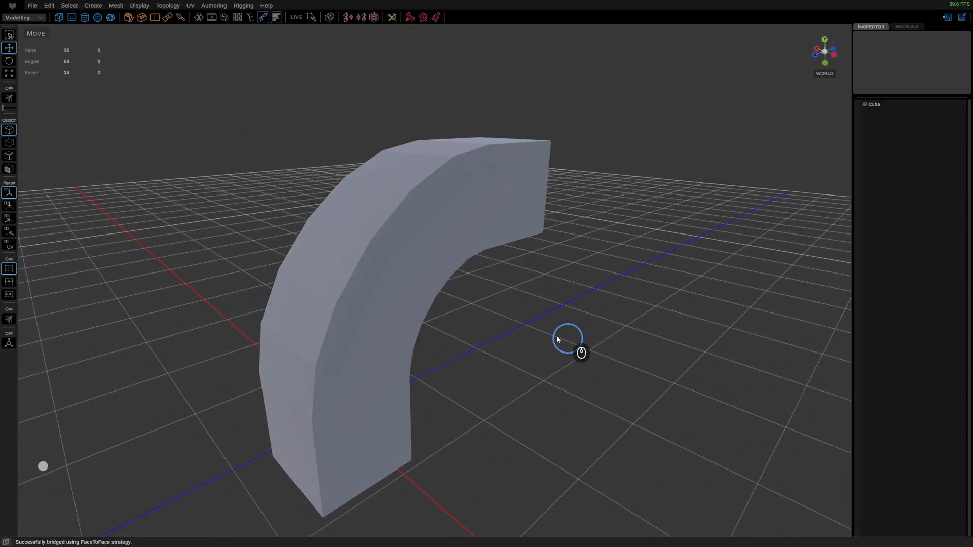
click(370, 317)
scroll(427, 414, down, 5)
right_drag(421, 265, 482, 228)
alt+drag(563, 342, 524, 330)
scroll(400, 283, up, 3)
right_drag(400, 282, 429, 296)
Step: Select the faces of the curved bridge section and delete them, including the leftover face, to leave two open cubes
click(356, 329)
shift+double_click(449, 226)
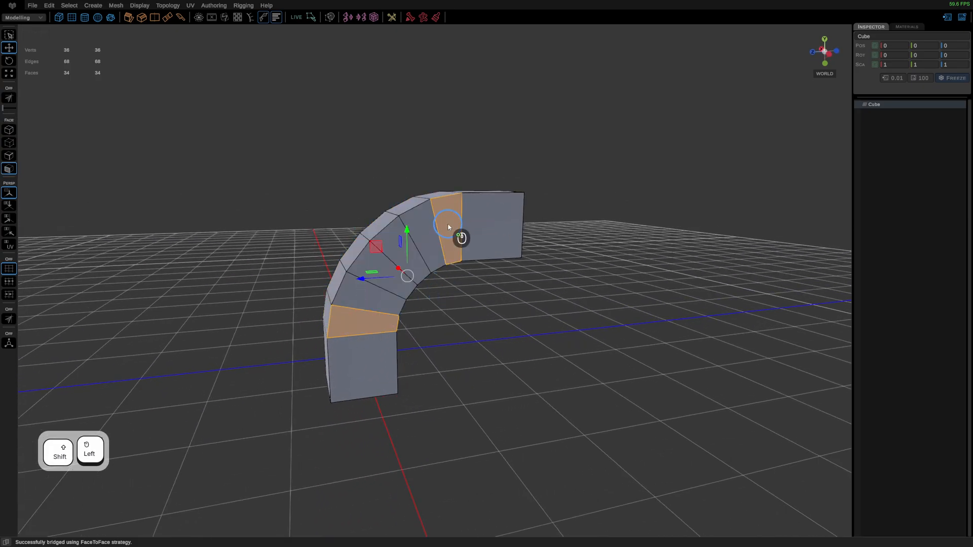
alt+drag(436, 304, 439, 183)
key(Delete)
key(Delete)
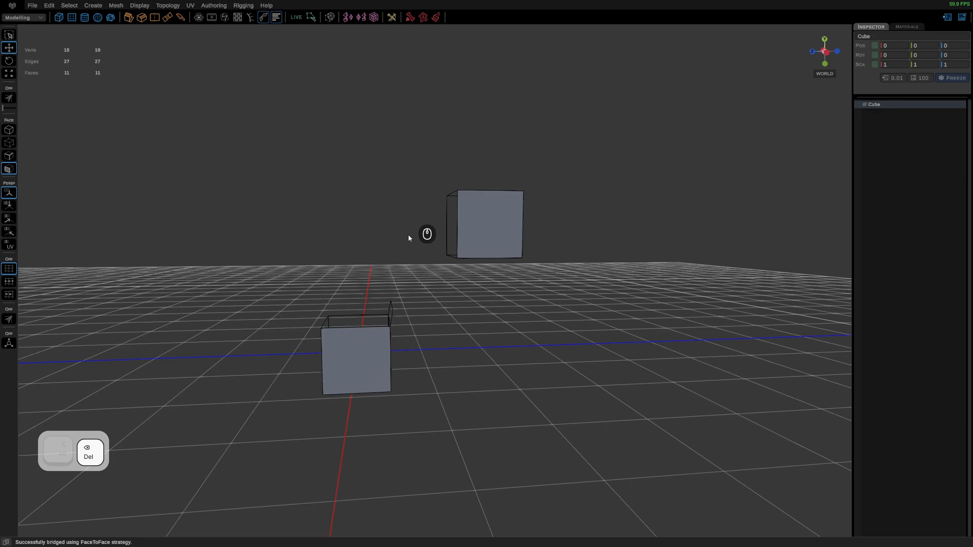
click(390, 314)
key(Delete)
Step: Select the open border edge loops of both cubes and bridge them with 6 curved segments
alt+drag(390, 314, 404, 348)
double_click(404, 348)
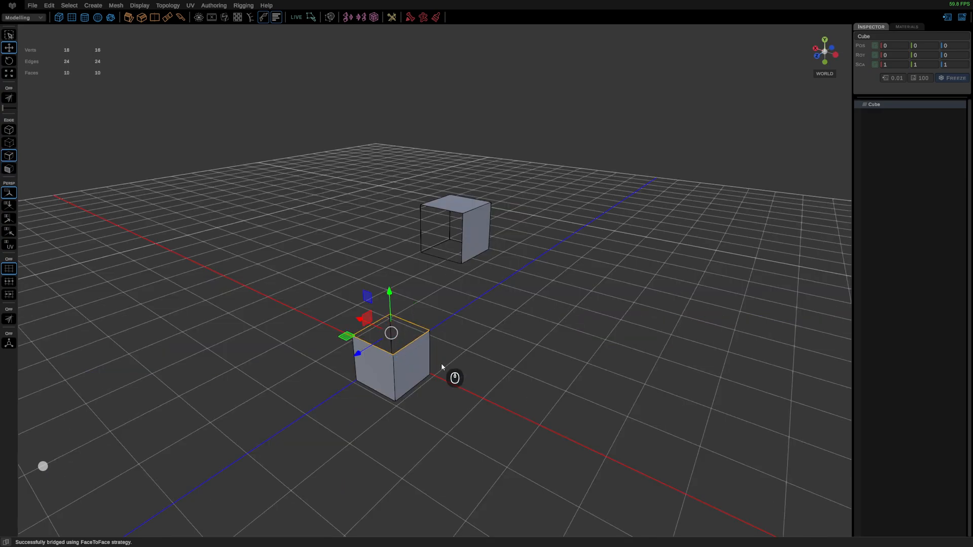
shift+double_click(469, 246)
alt+drag(318, 186, 252, 123)
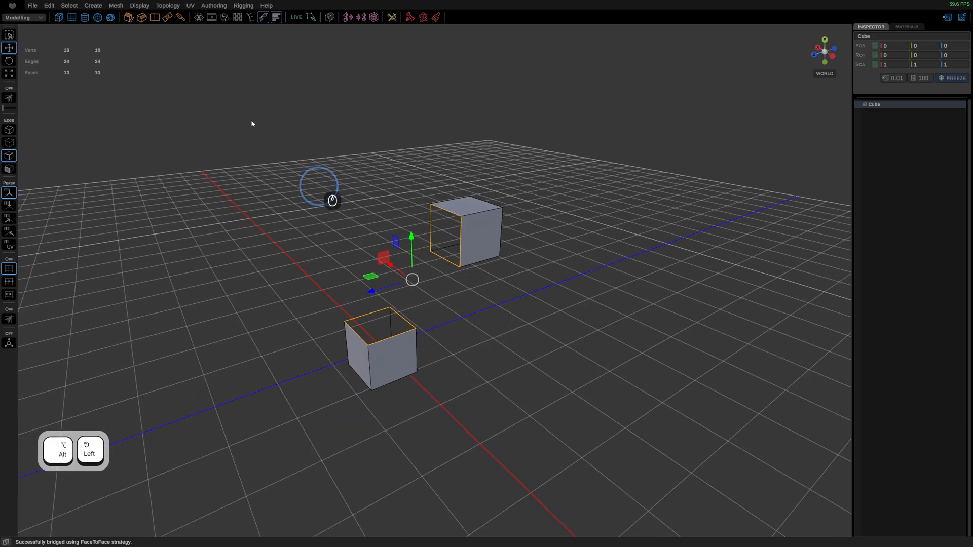
click(167, 19)
drag(408, 231, 407, 203)
alt+drag(505, 345, 454, 276)
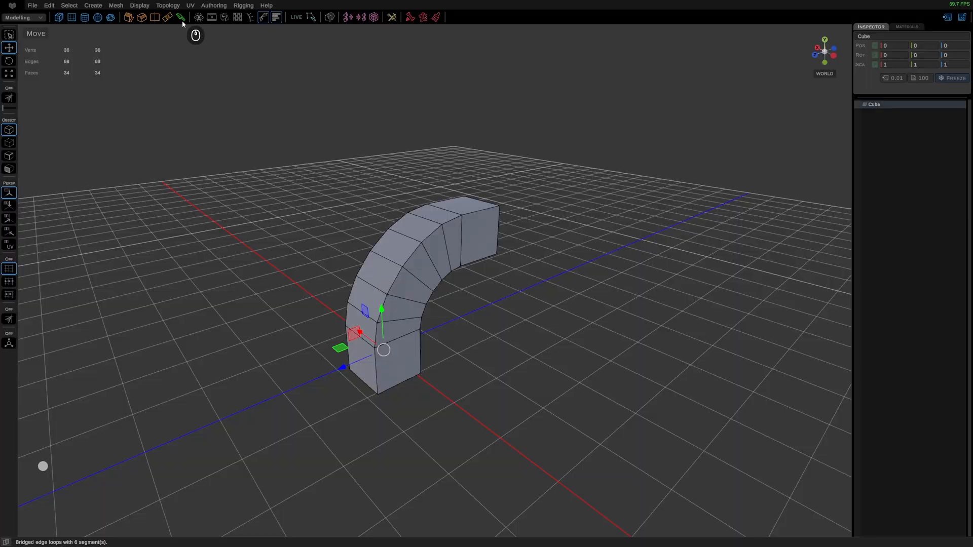
Step: Cut a four-point path across three outer faces of the arch with the Knife tool
click(181, 18)
scroll(413, 331, up, 2)
scroll(413, 331, down, 1)
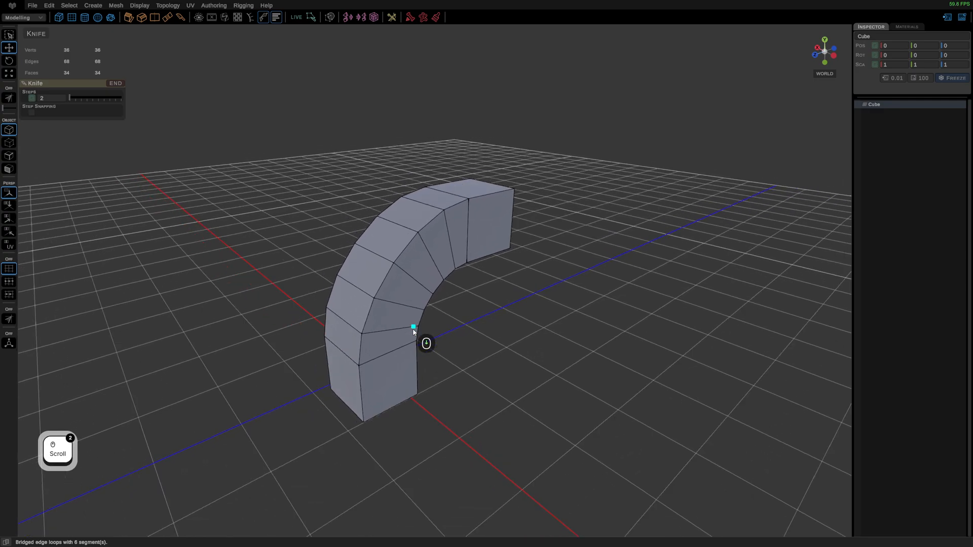
middle_drag(413, 329, 434, 281)
drag(400, 317, 540, 277)
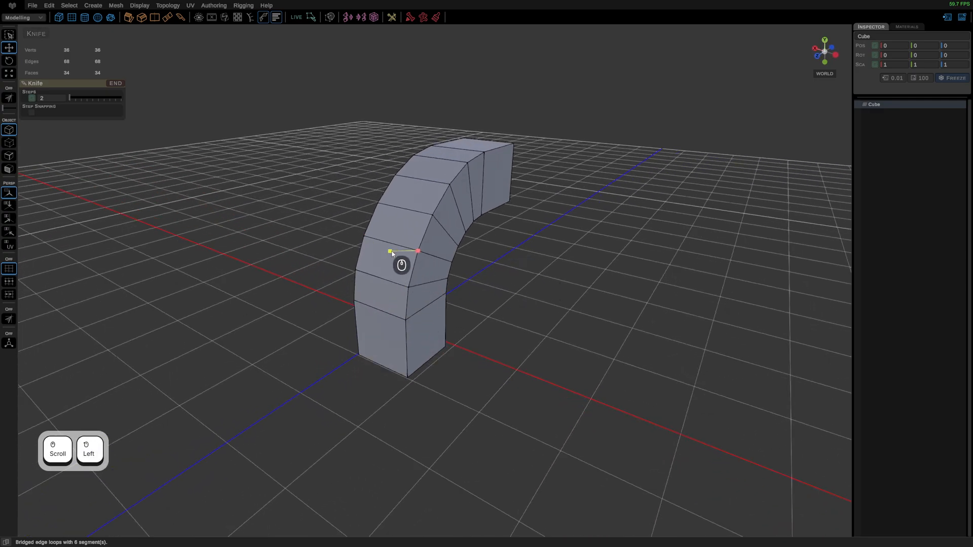
click(417, 212)
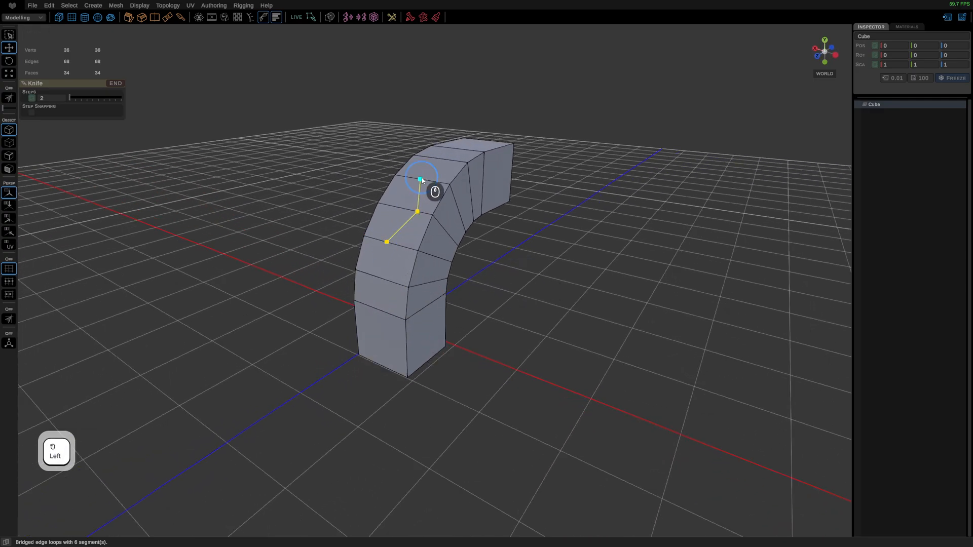
click(420, 179)
click(467, 163)
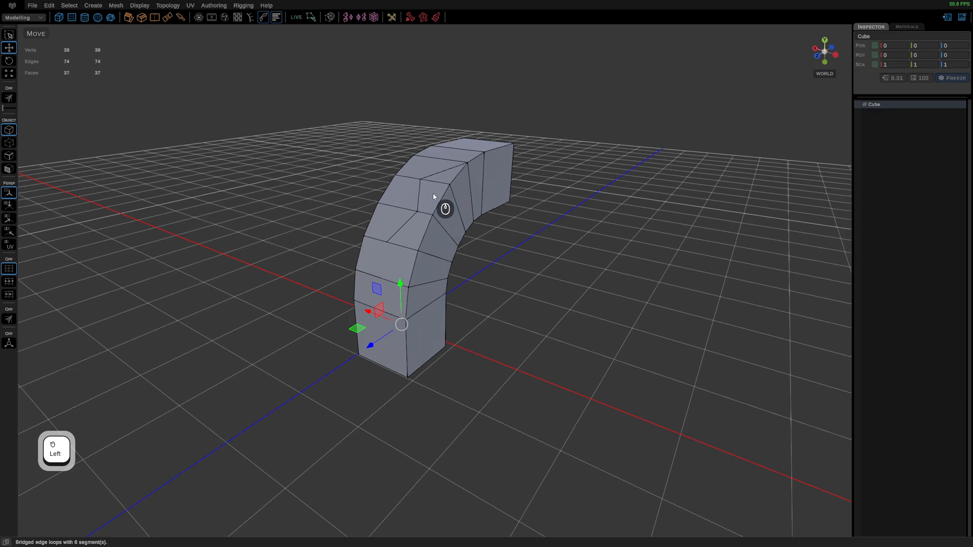
Step: Delete the small face beside the lowest knife cut, and delete the whole arch in object mode
right_drag(432, 193, 429, 238)
click(427, 181)
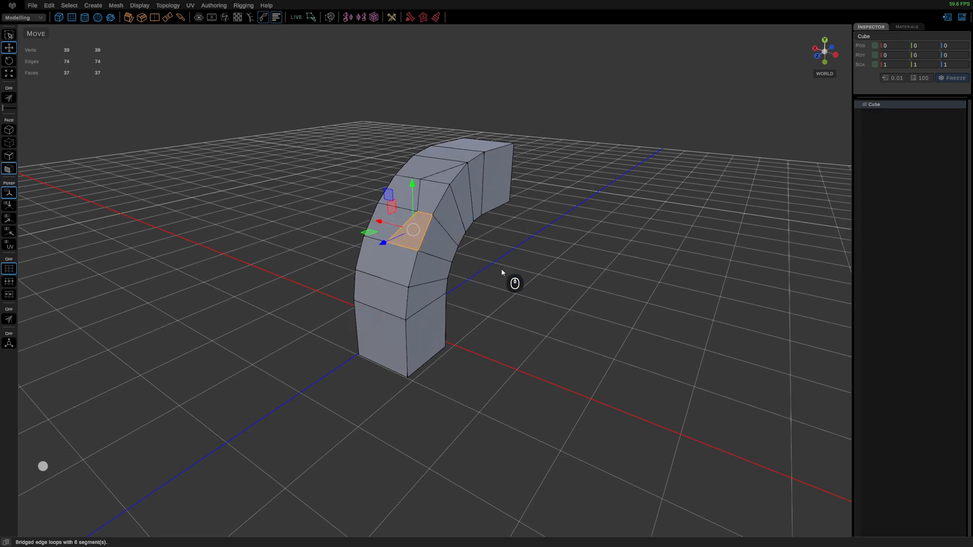
key(Delete)
right_drag(465, 198, 477, 195)
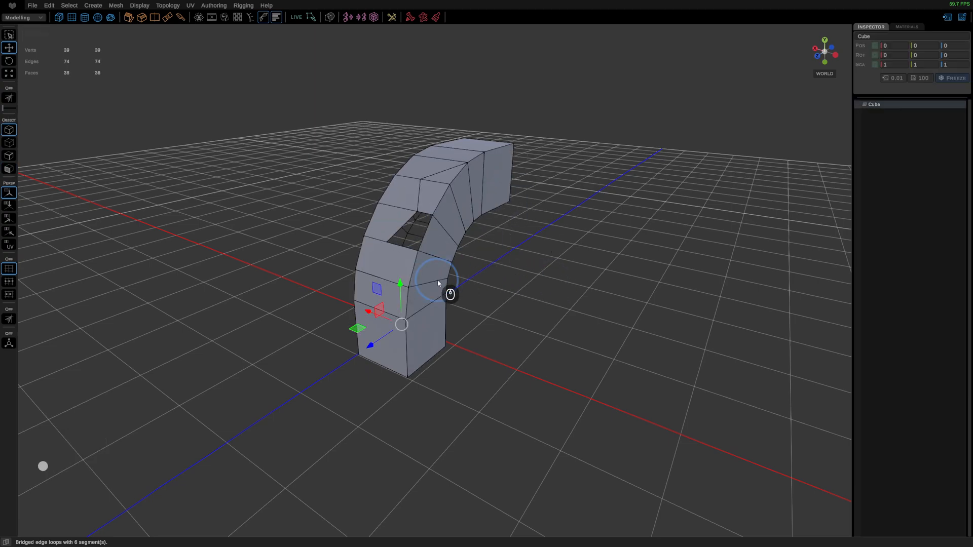
key(Delete)
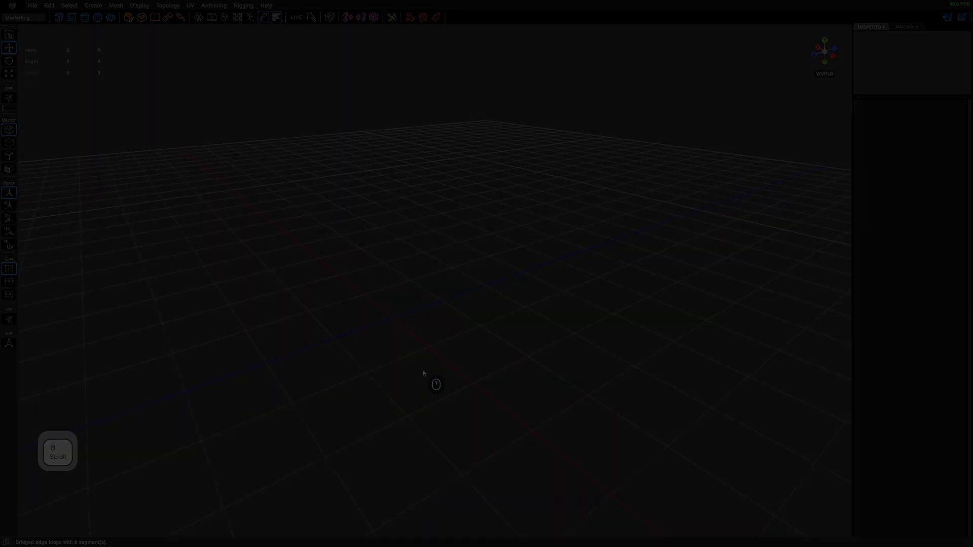